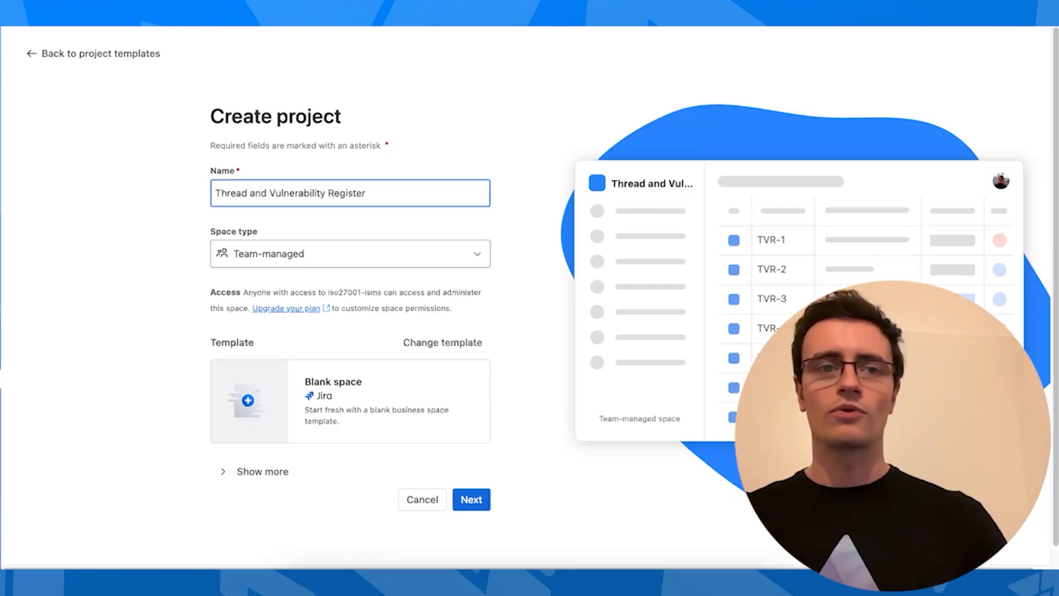
Correct the last letter of the space name and set the space type to Company-managed
key(BackSpace)
text(t)
click(337, 247)
click(259, 408)
Replace the TVR space key with THREAT and create the space
click(280, 476)
scroll(273, 469, down, 1)
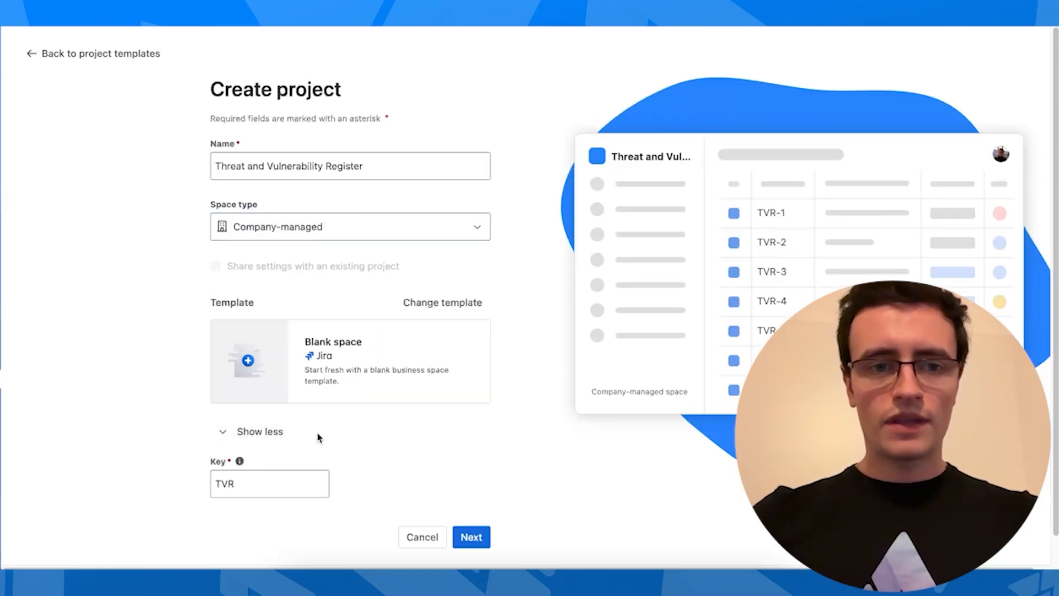
double_click(268, 458)
text(T)
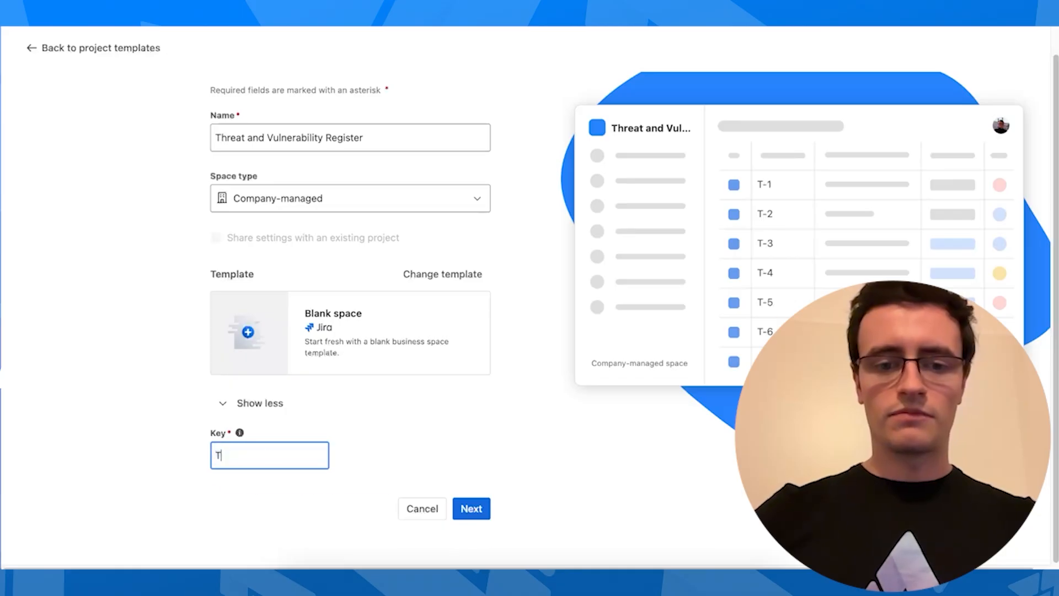
text(HREAT)
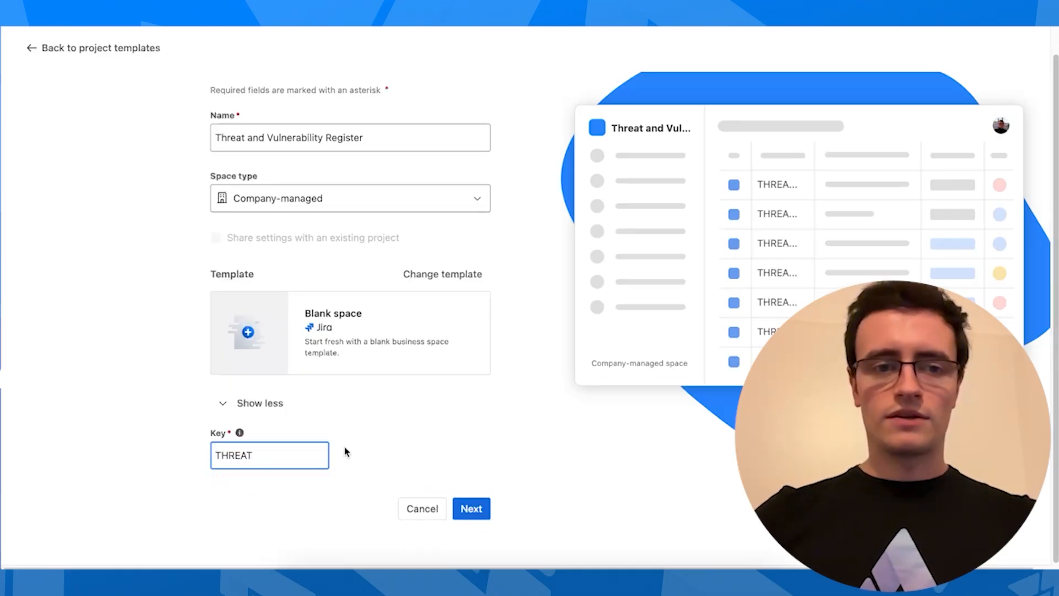
click(364, 437)
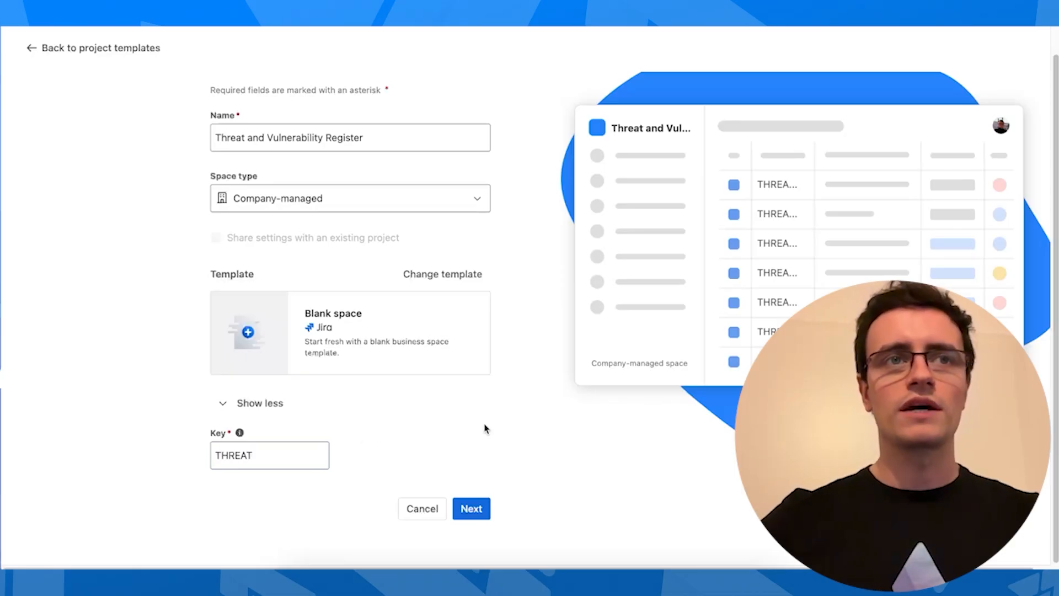
click(484, 510)
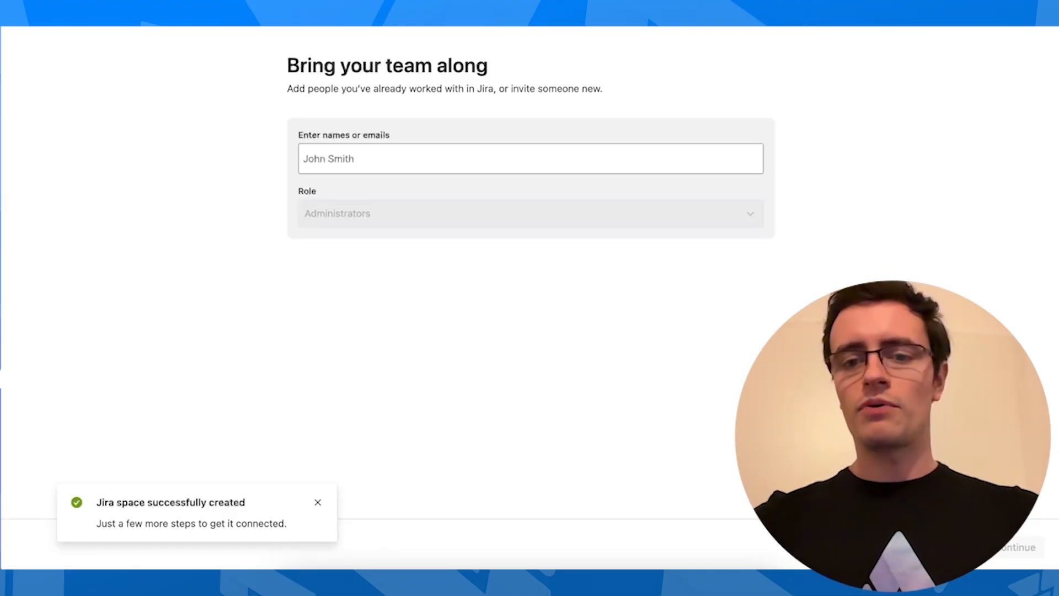
Skip inviting teammates to reach the new register board, then bring up the Jira settings menu
click(964, 547)
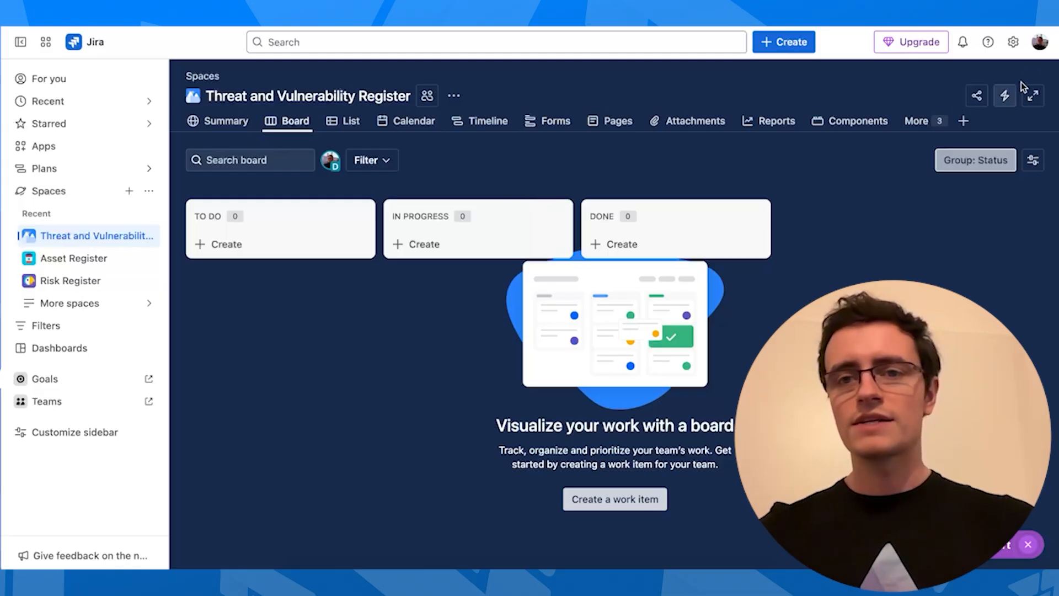
click(1012, 44)
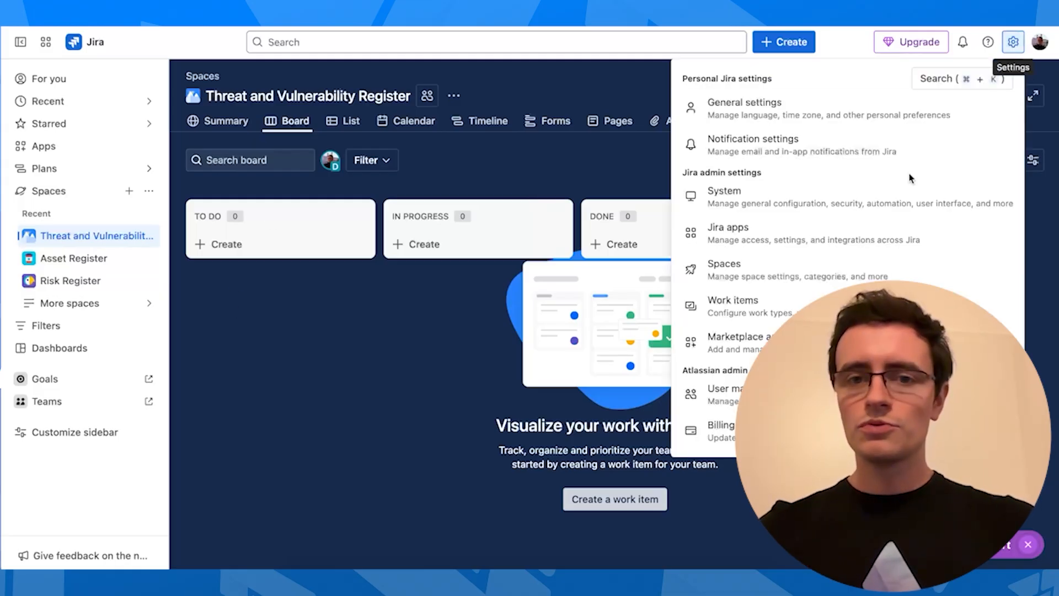
Add a work type named Threat linked to the THREAT project's work type scheme
click(802, 306)
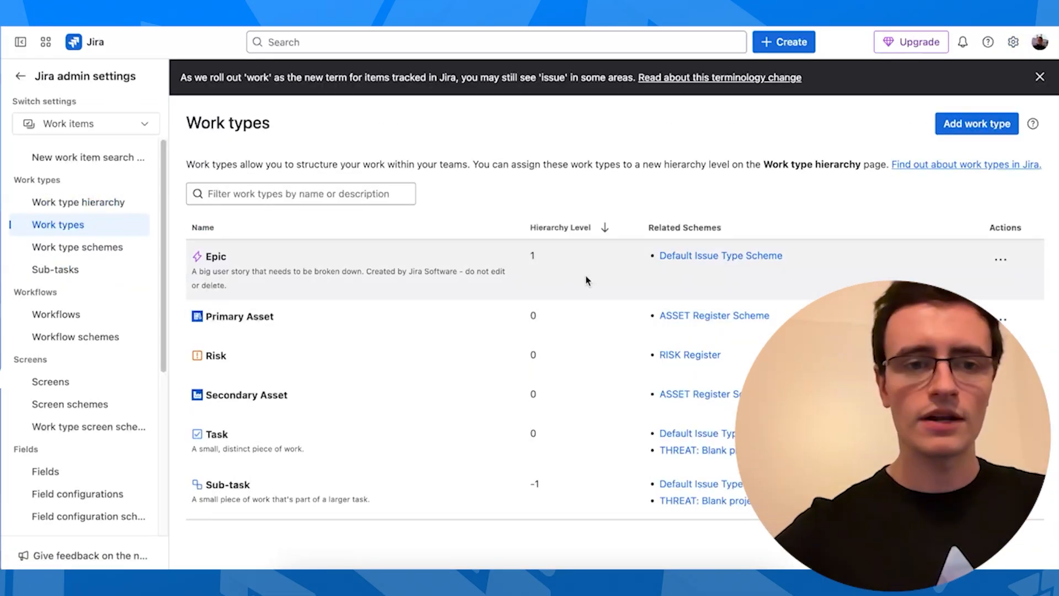
click(974, 124)
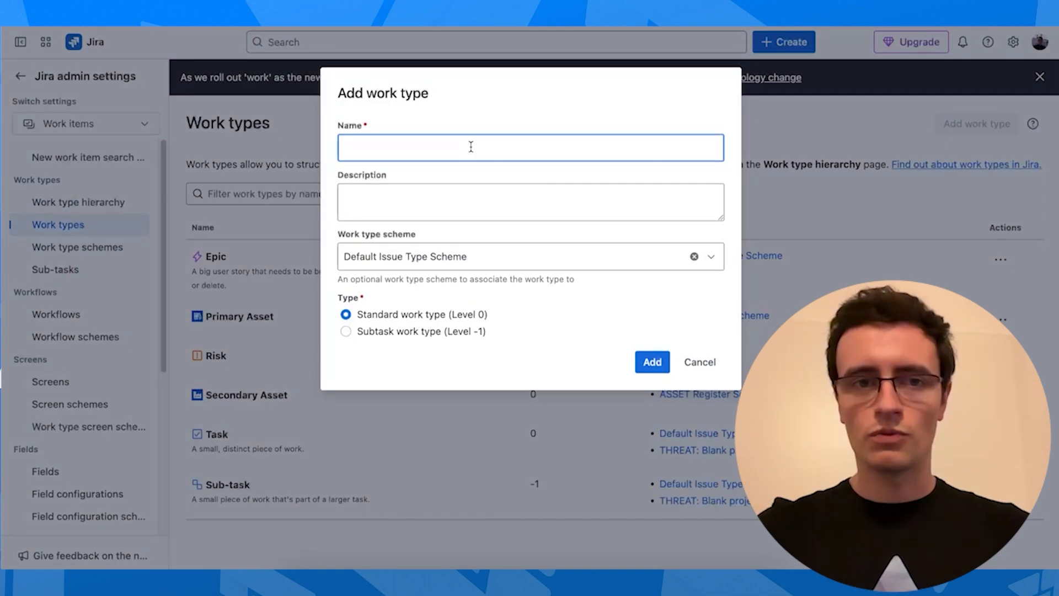
text(Threat)
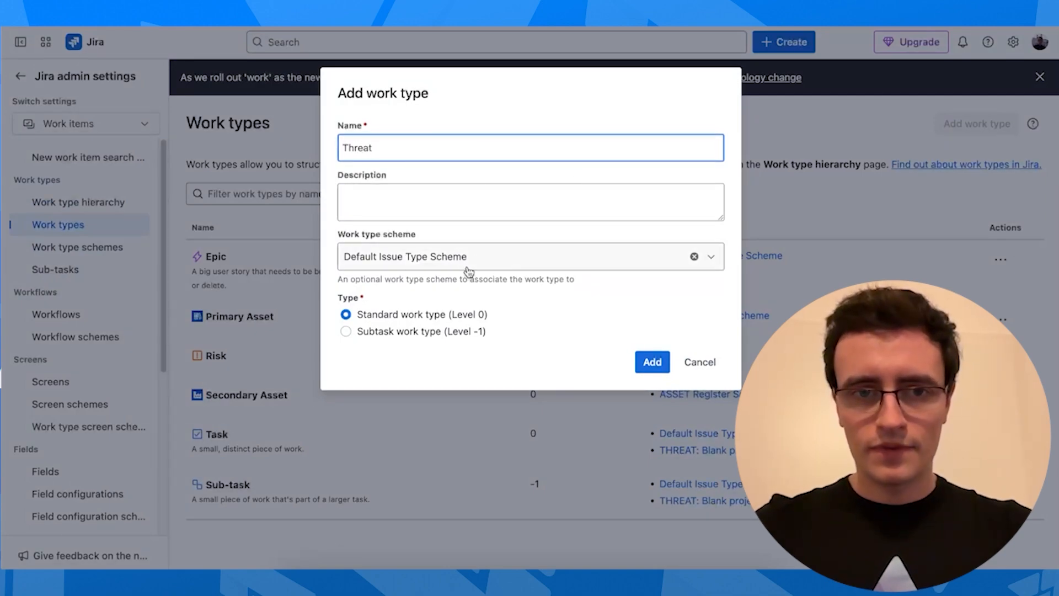
click(512, 258)
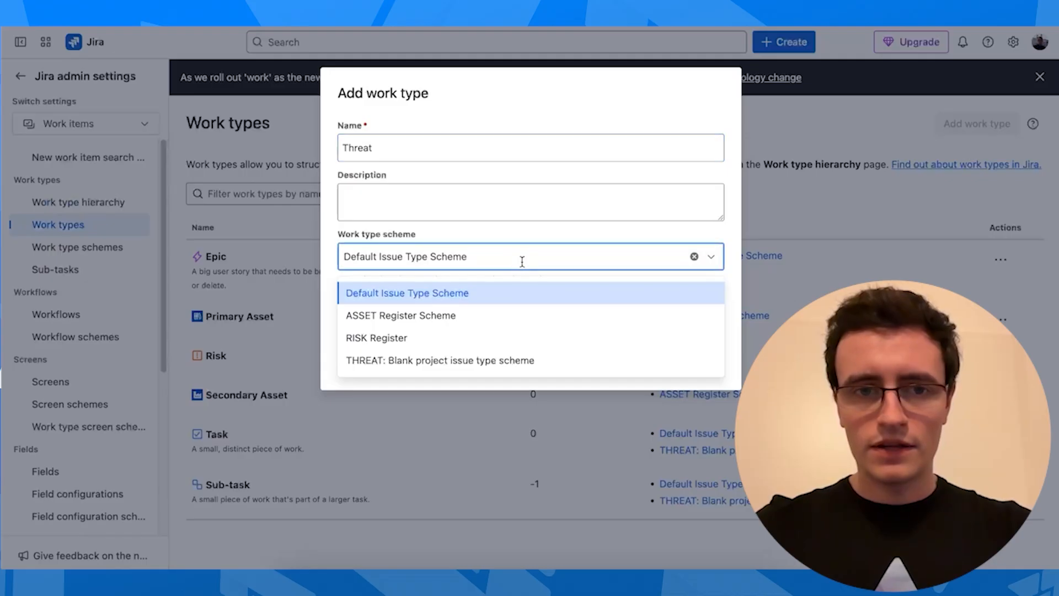
click(493, 366)
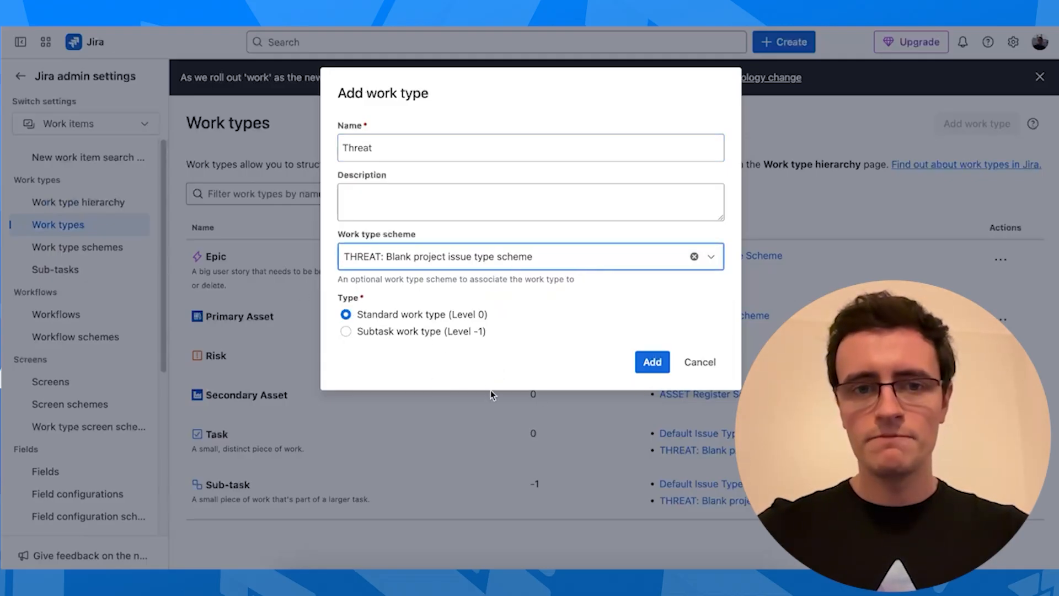
click(650, 361)
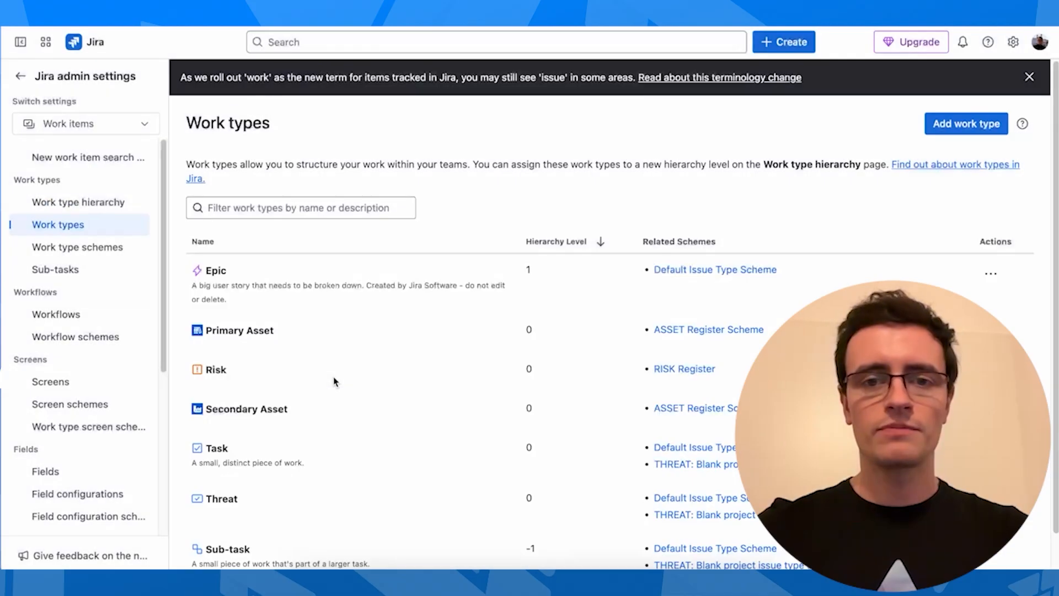
Give the Threat work type a new red avatar and save it
scroll(374, 312, down, 2)
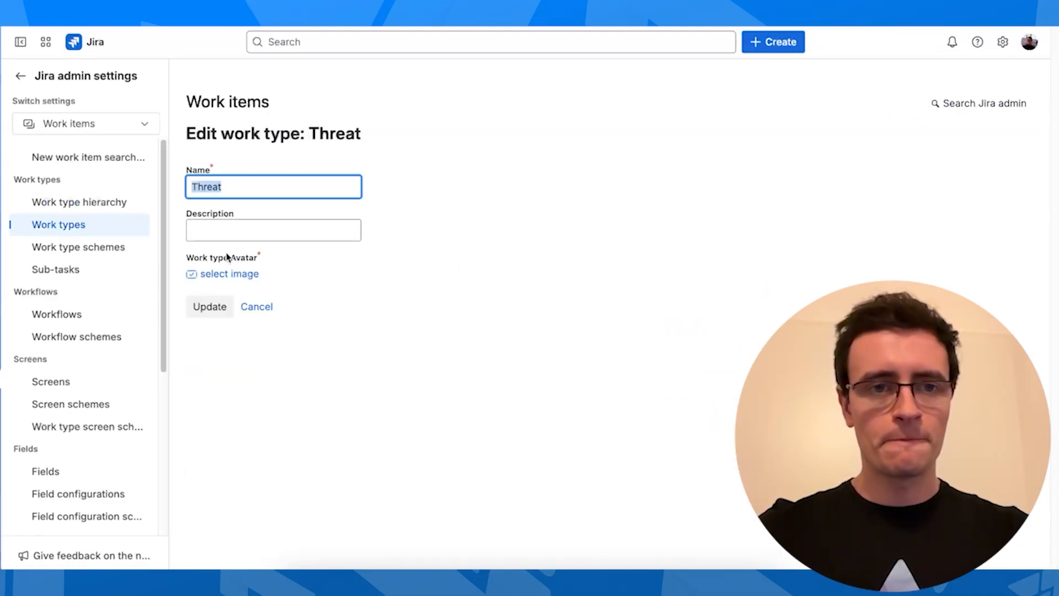
click(201, 275)
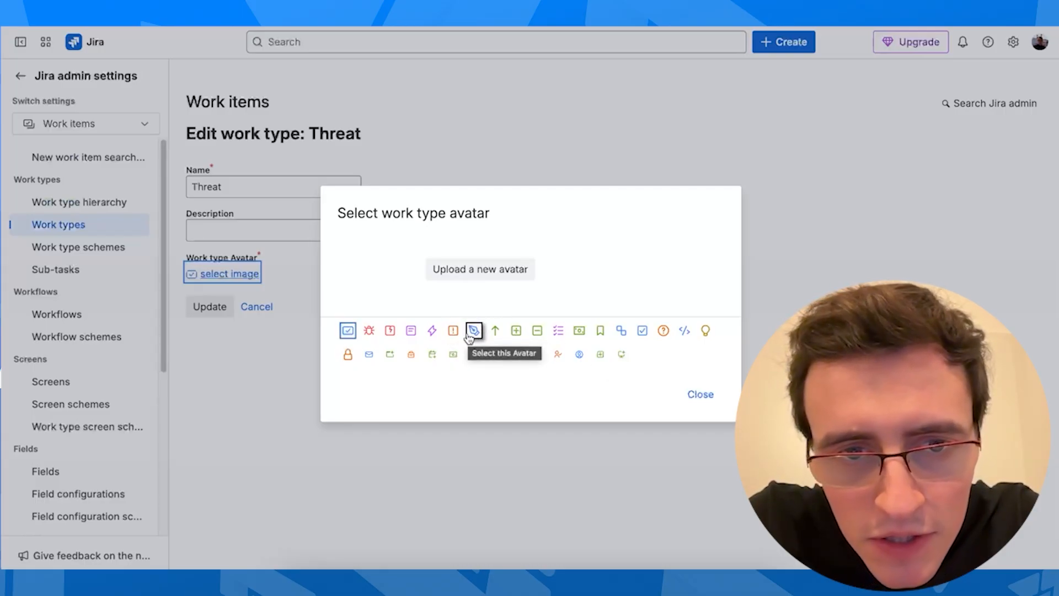
click(390, 331)
click(210, 315)
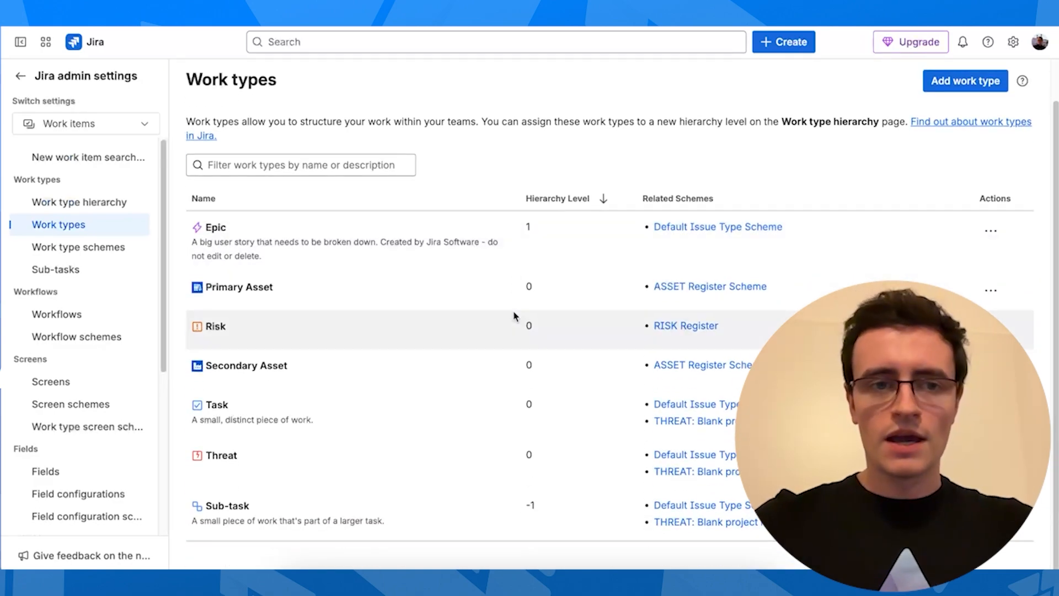
Remove Task and Sub-task from the THREAT scheme, save it, and return to Jira home
click(91, 259)
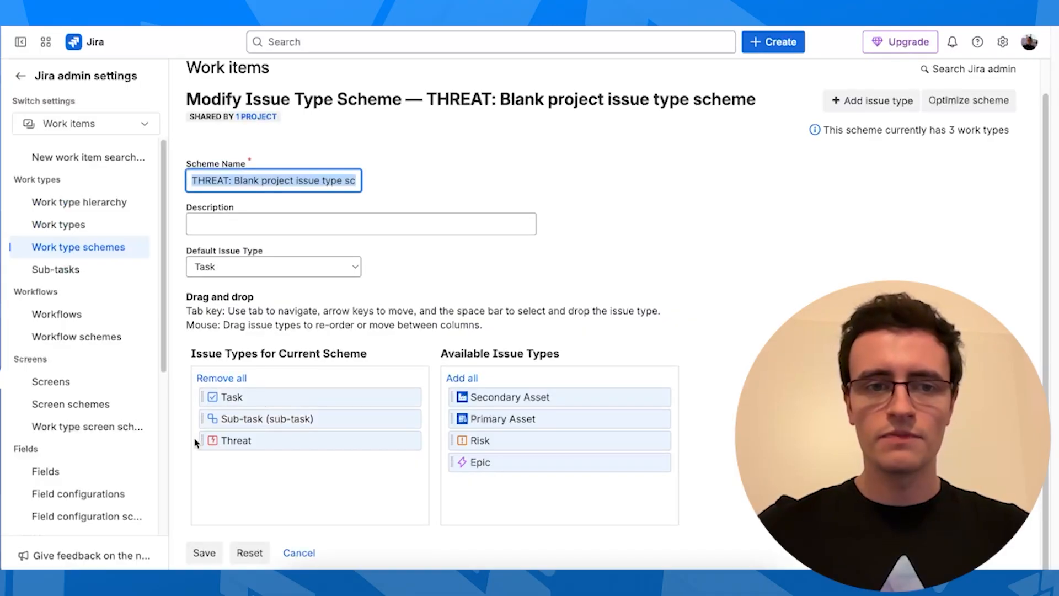
drag(246, 419, 503, 499)
drag(287, 392, 532, 494)
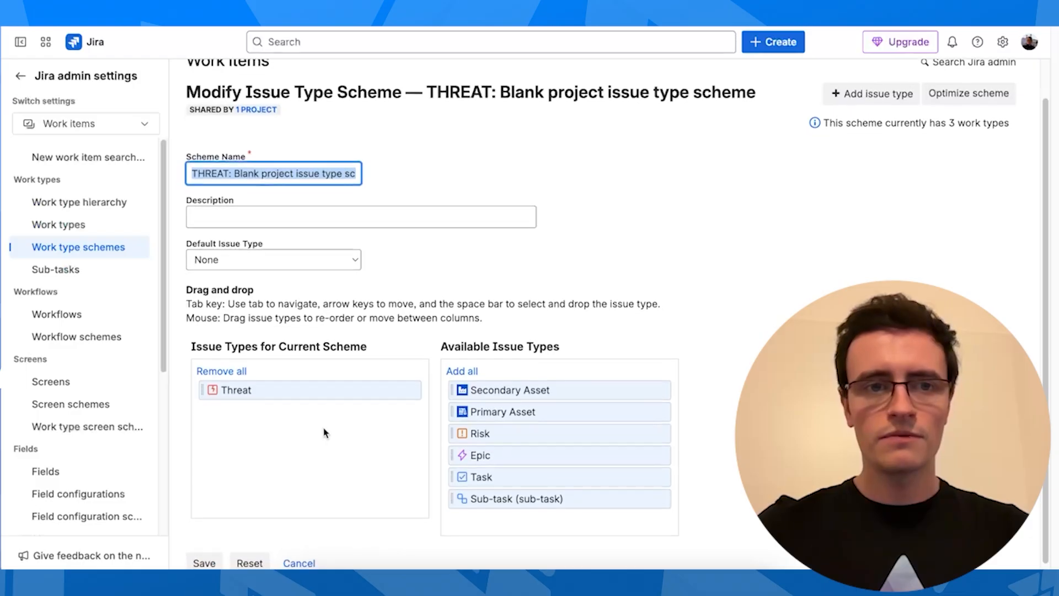
scroll(324, 433, down, 1)
click(203, 553)
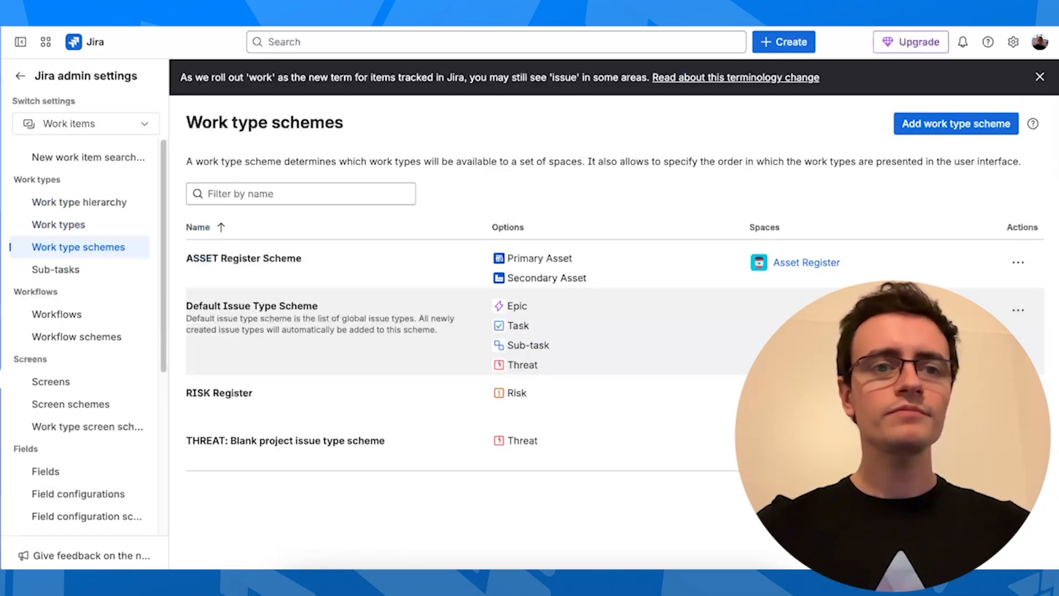
click(77, 42)
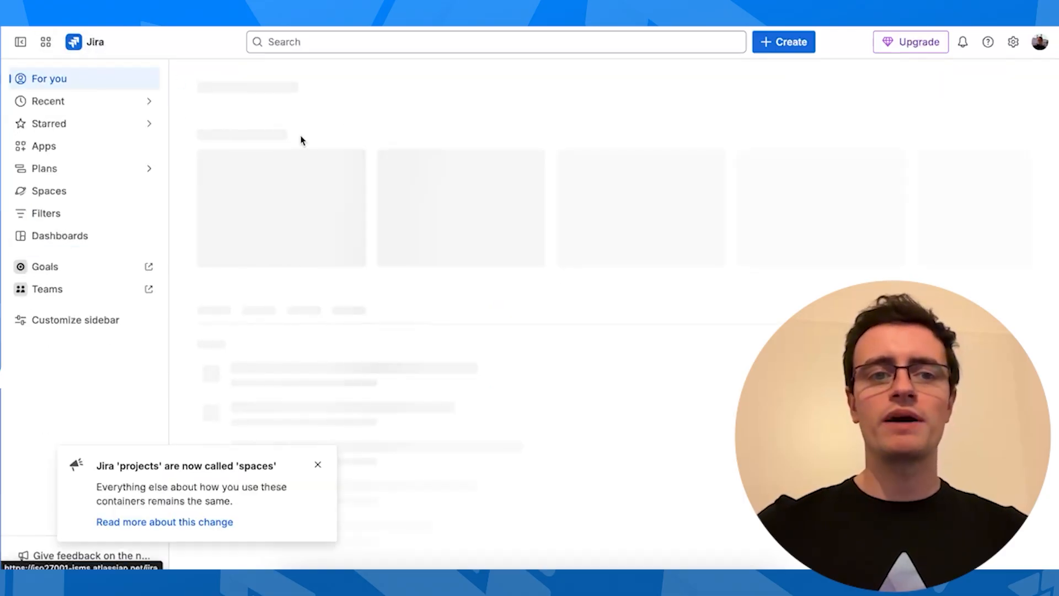
Create a 'Phishing attack' item in the register's To Do column and open THREAT-1
click(264, 172)
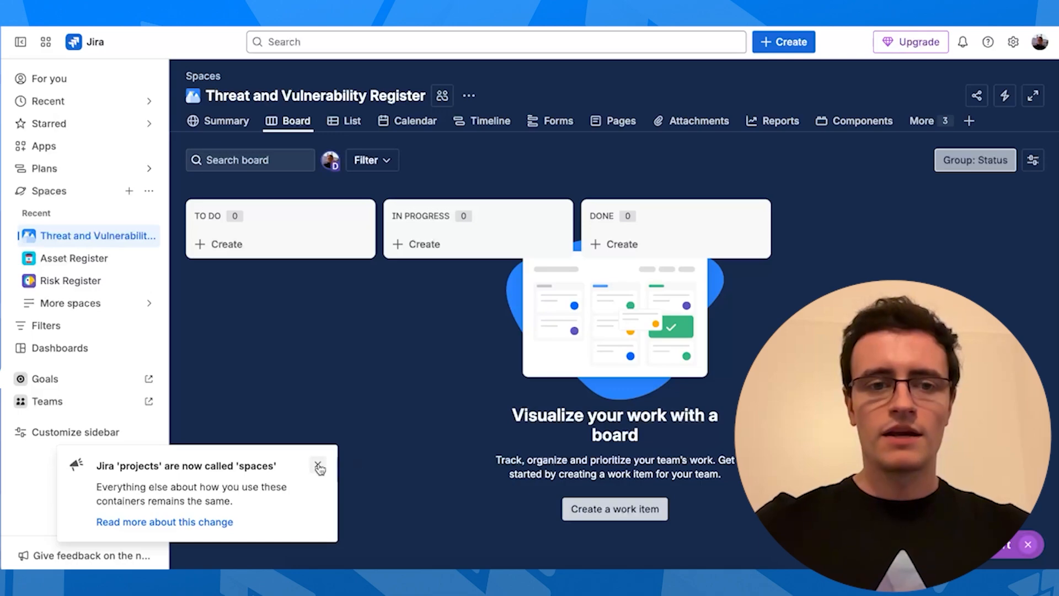
click(318, 464)
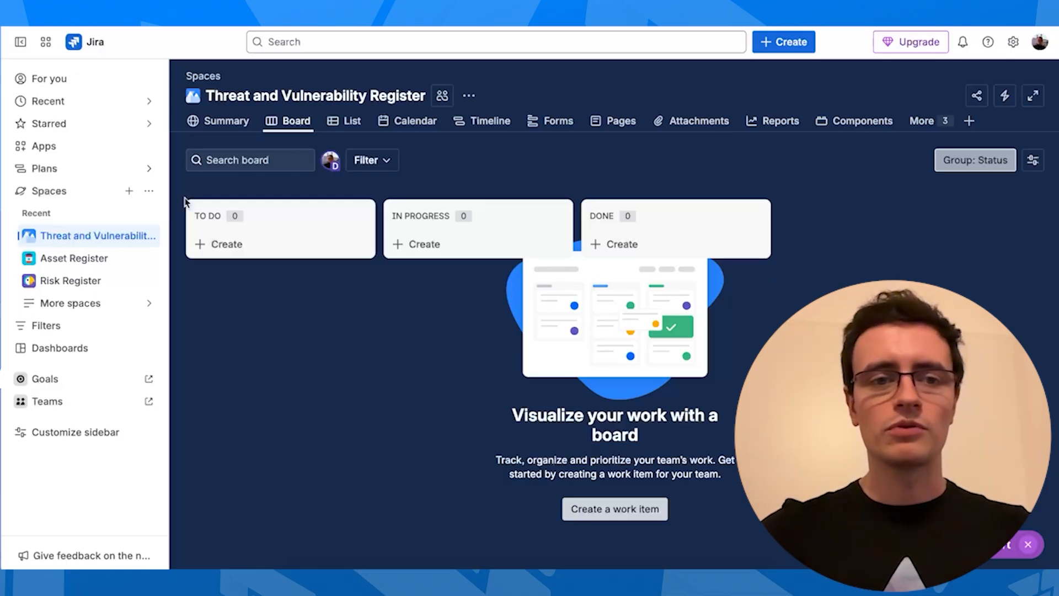
click(255, 249)
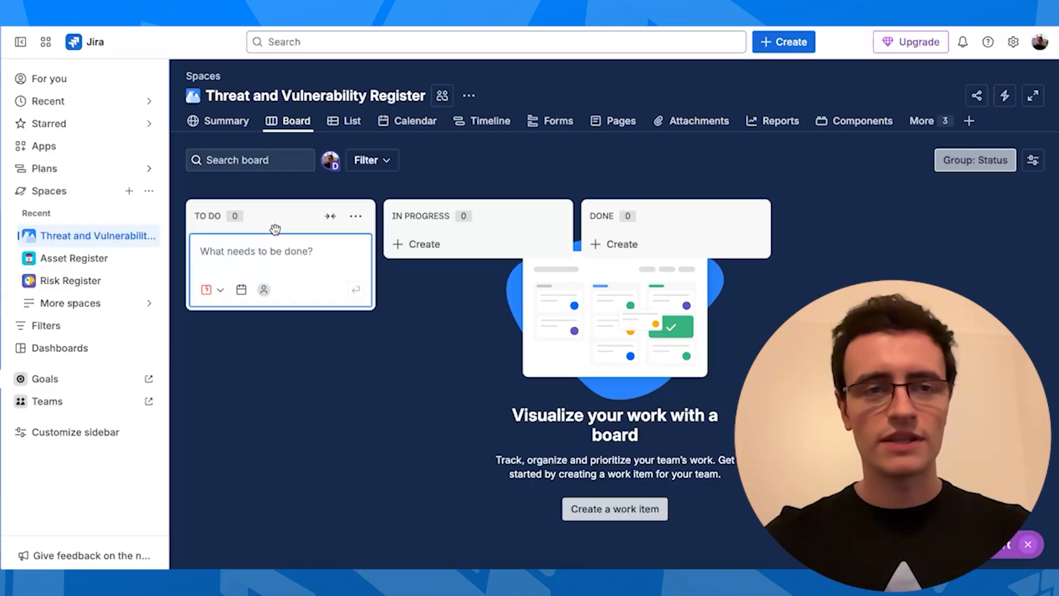
text(Phishing attack)
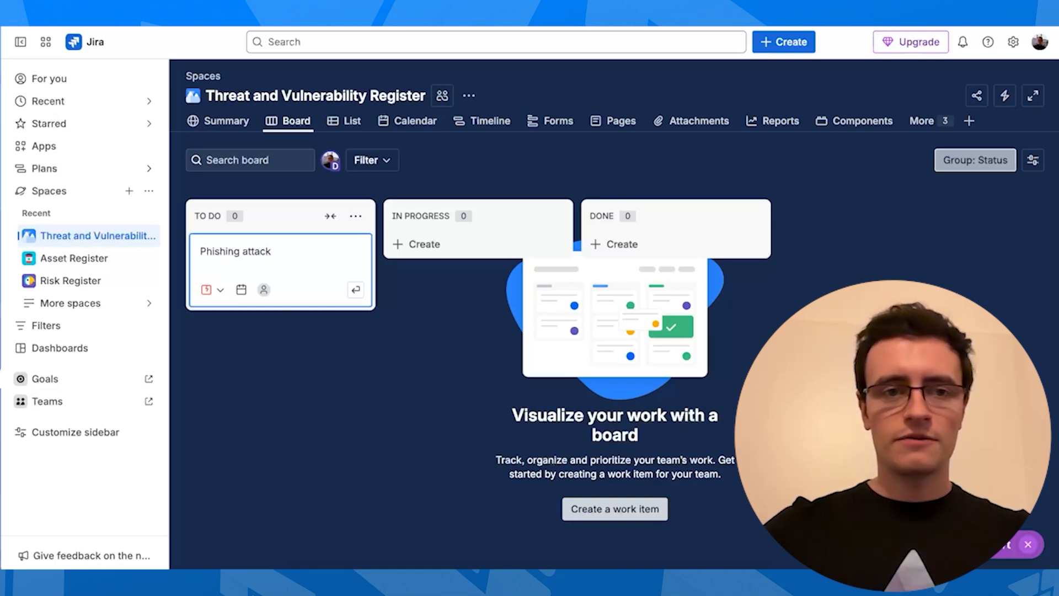
key(Return)
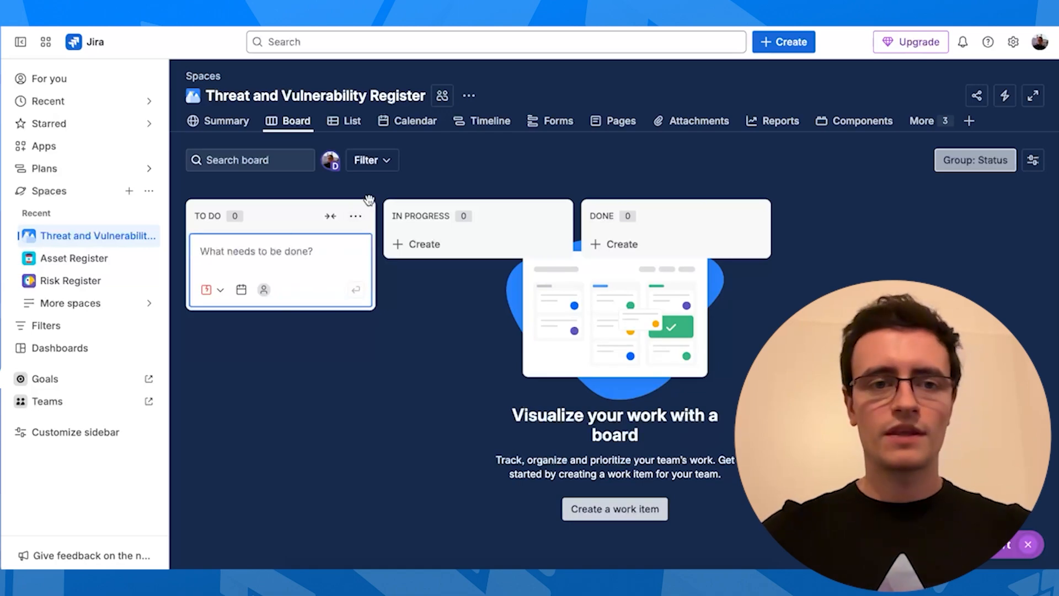
click(255, 250)
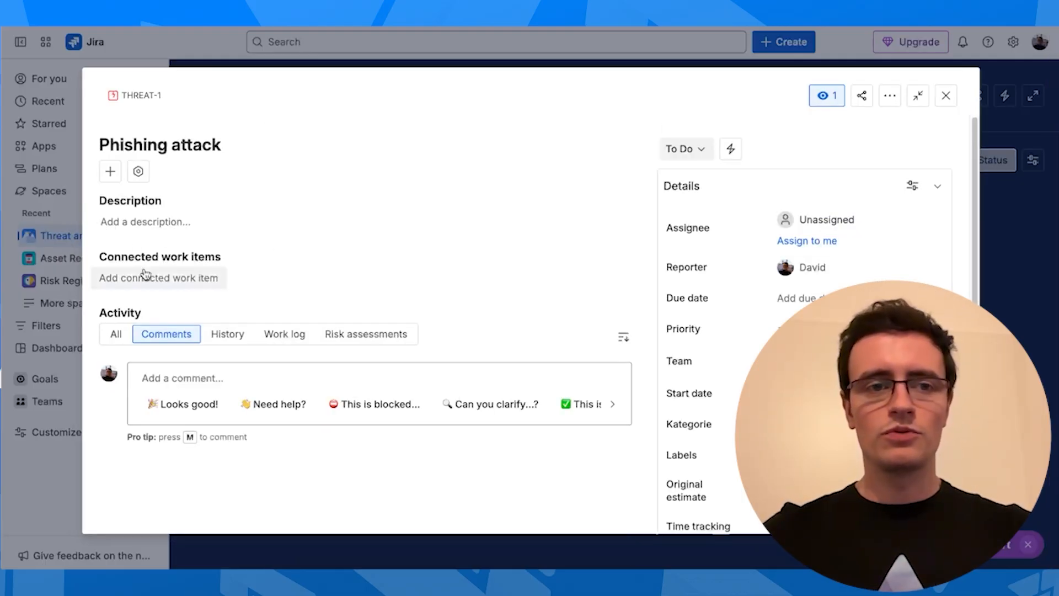
Save a THREAT-1 description noting users are not trained to spot phishing emails
click(153, 221)
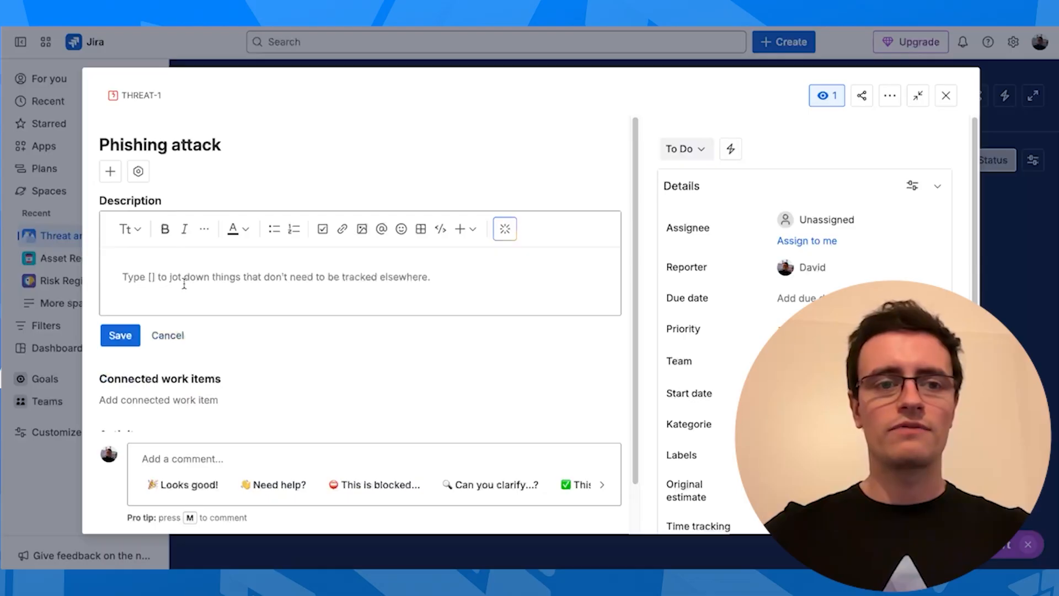
text(V)
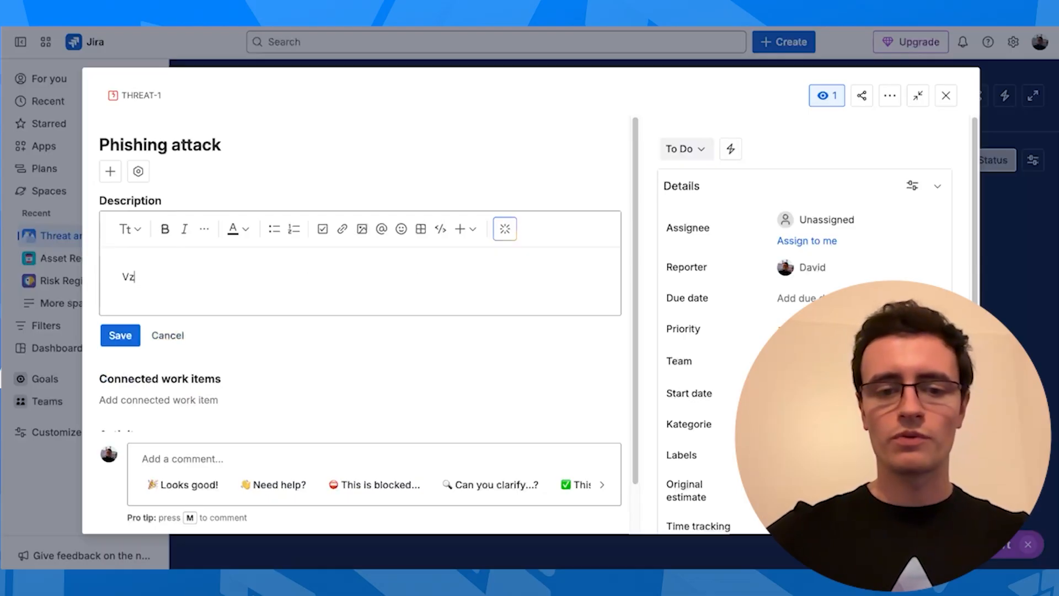
text(ulnerability:)
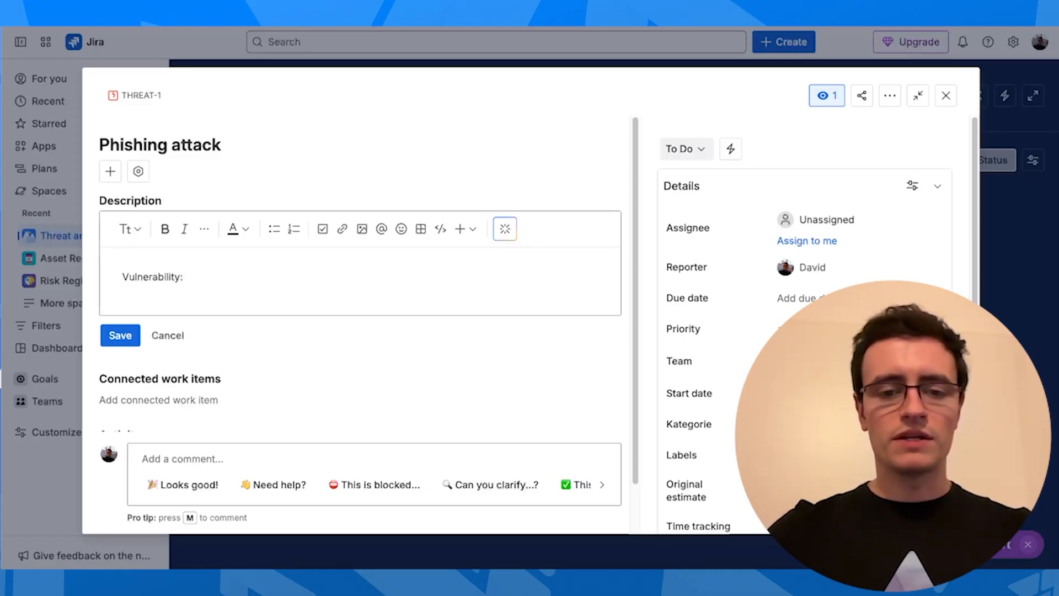
text( users are not trained for spotting phishing)
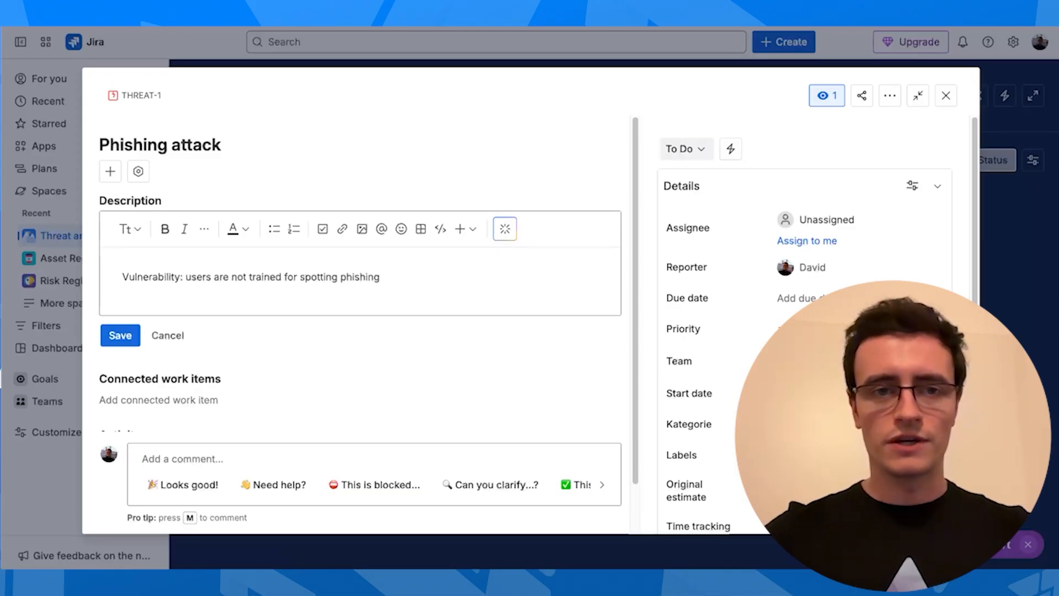
text(email)
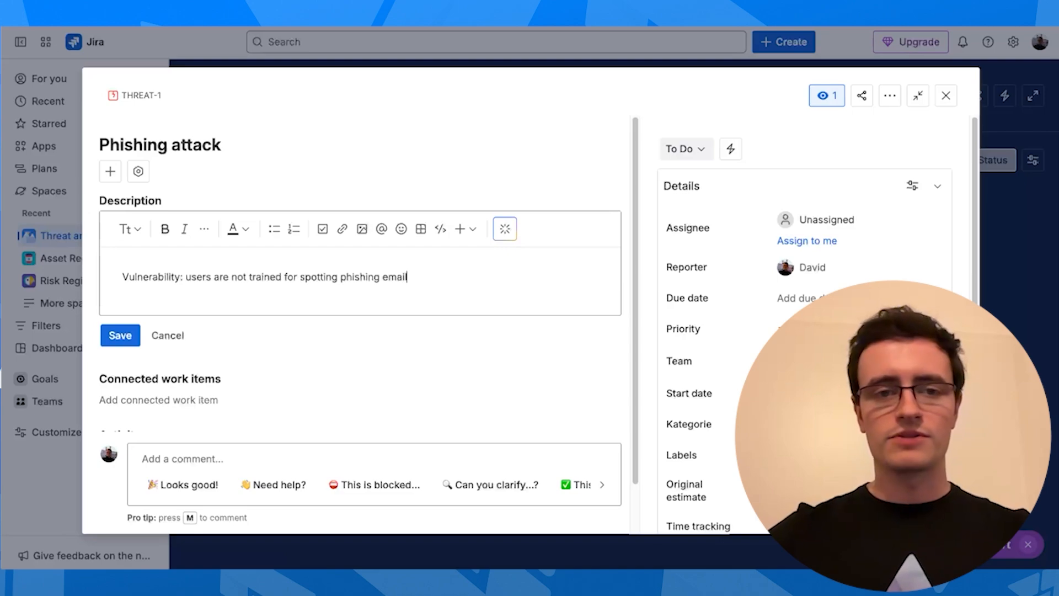
text(s)
click(120, 334)
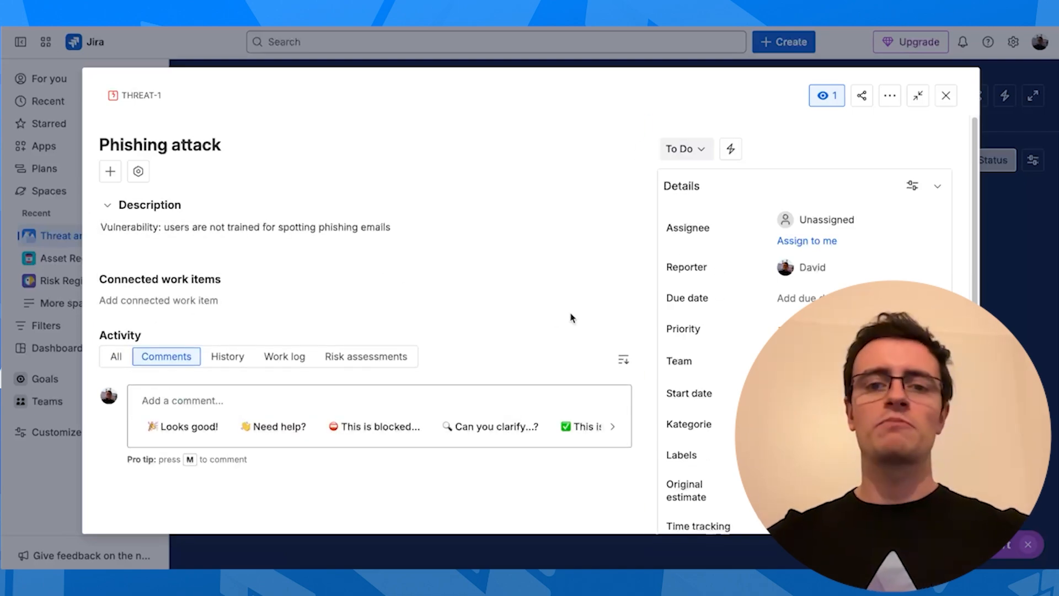
Go from the item's Details panel to the admin Fields list
scroll(750, 354, down, 4)
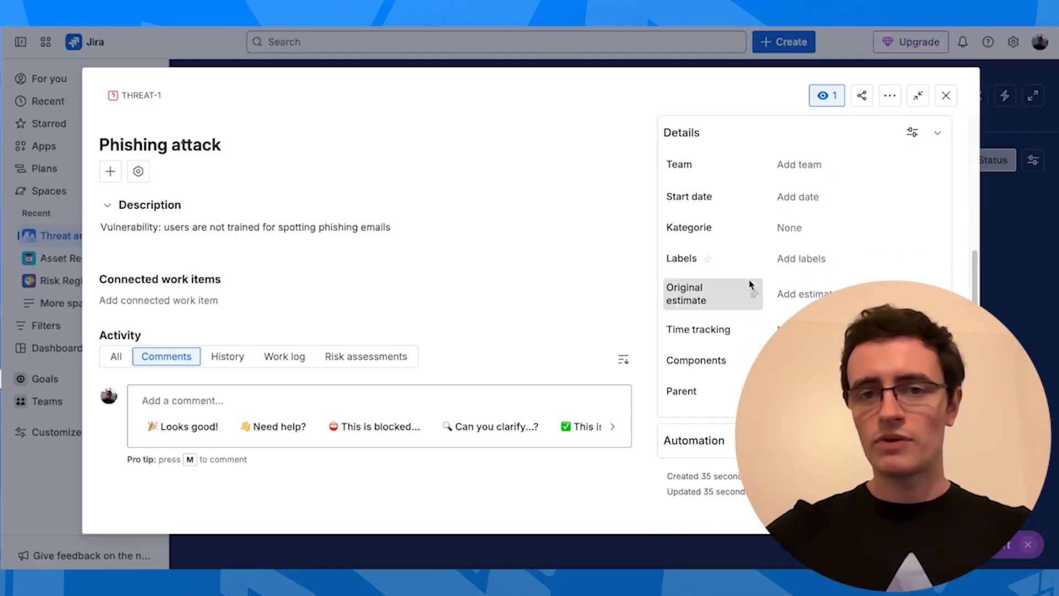
scroll(751, 284, up, 4)
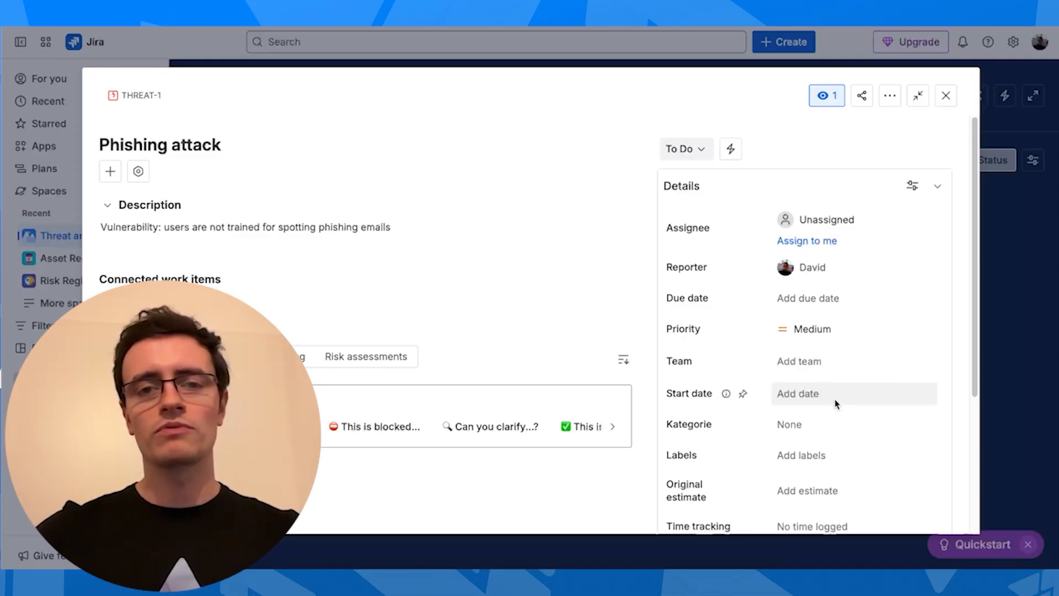
scroll(788, 481, down, 4)
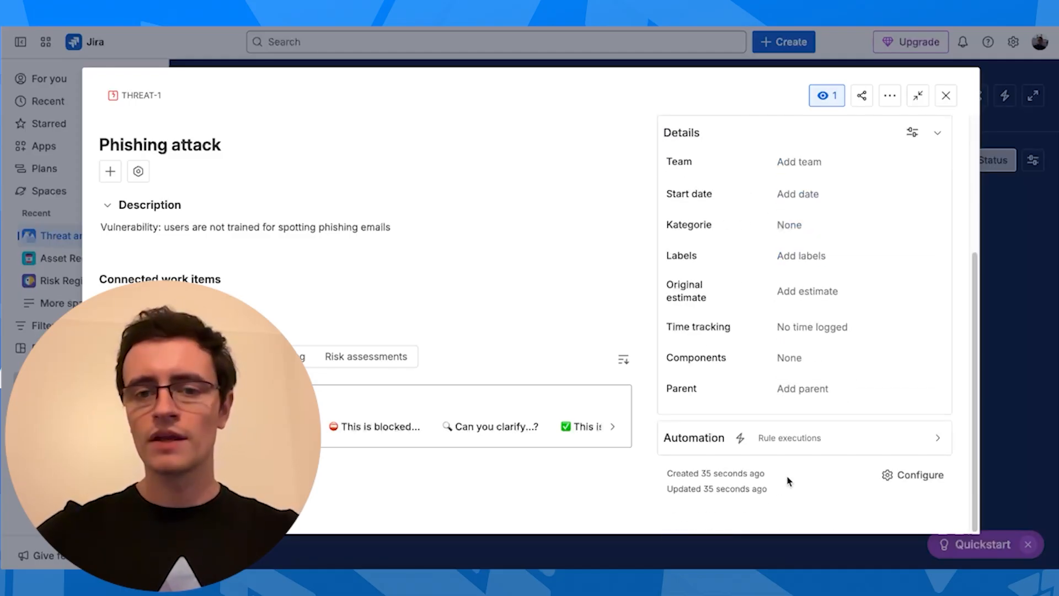
click(905, 479)
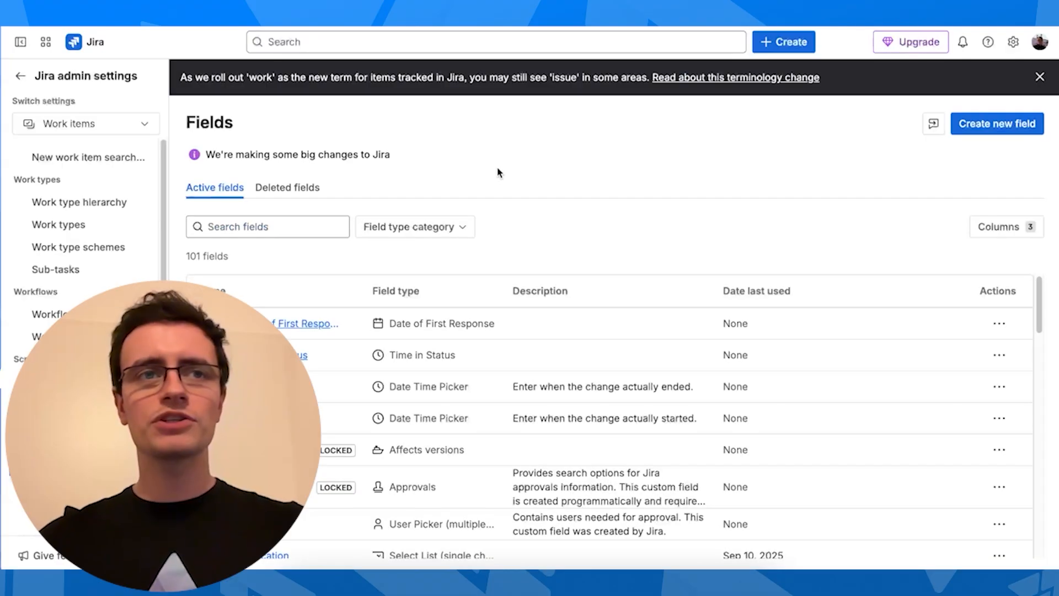
Search fields for 'severity', then start a single-choice Select List field named Source of Threat
click(284, 225)
text(severity)
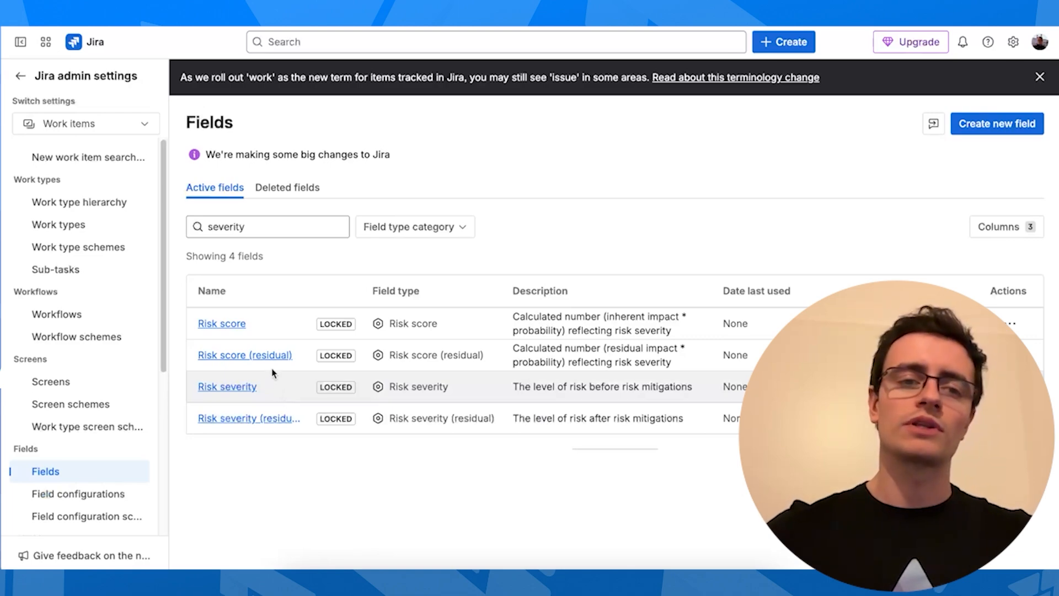
click(997, 125)
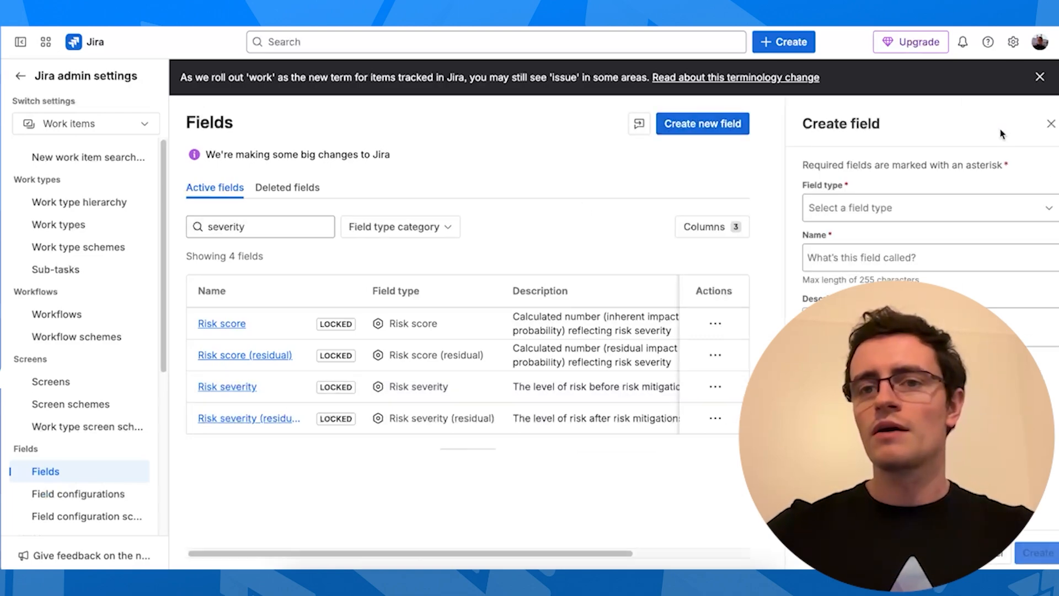
click(878, 208)
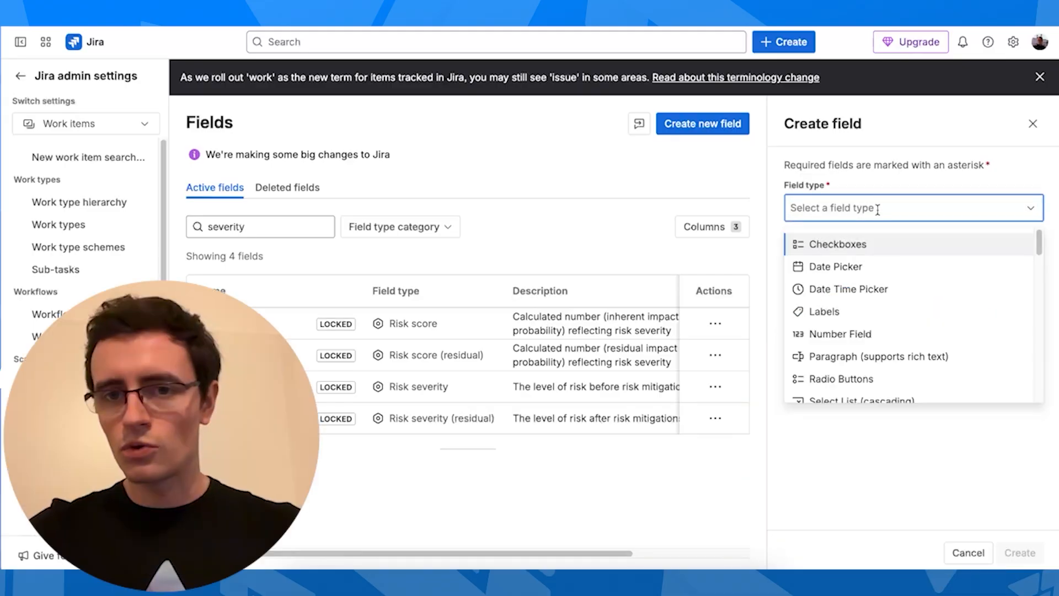
scroll(897, 306, down, 2)
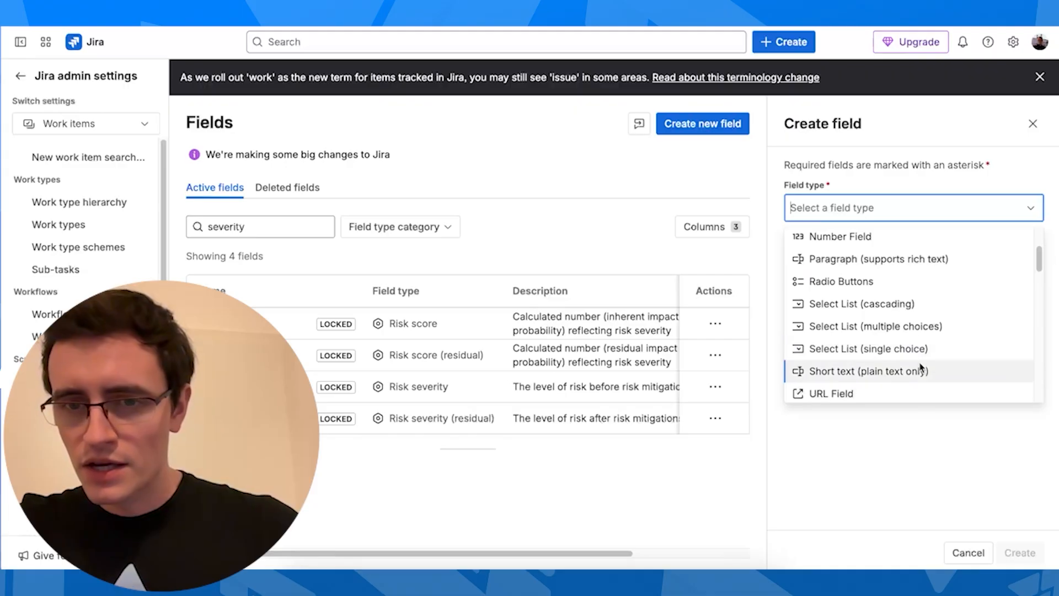
click(937, 354)
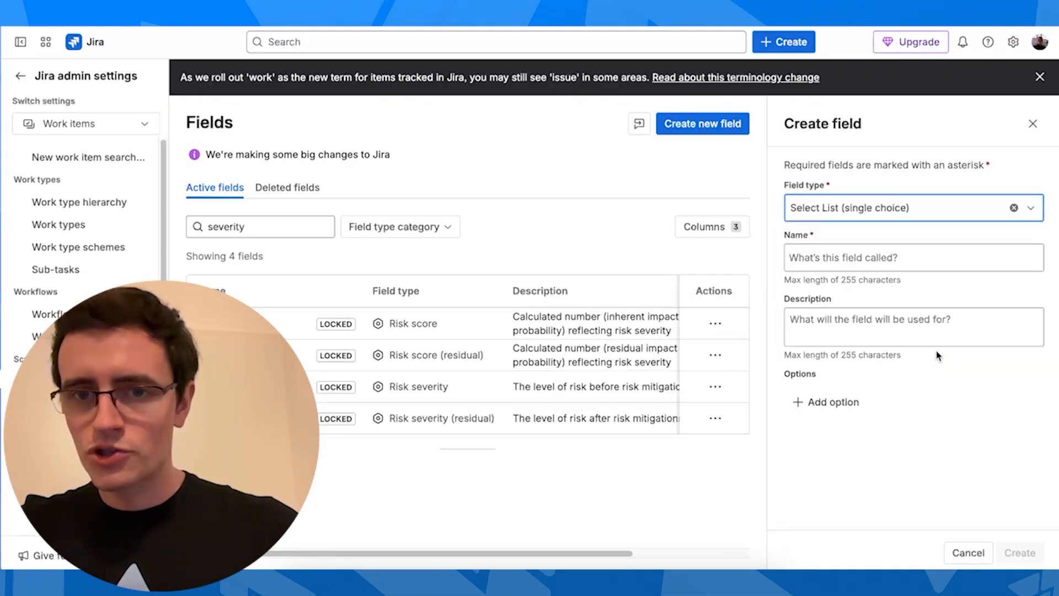
click(845, 249)
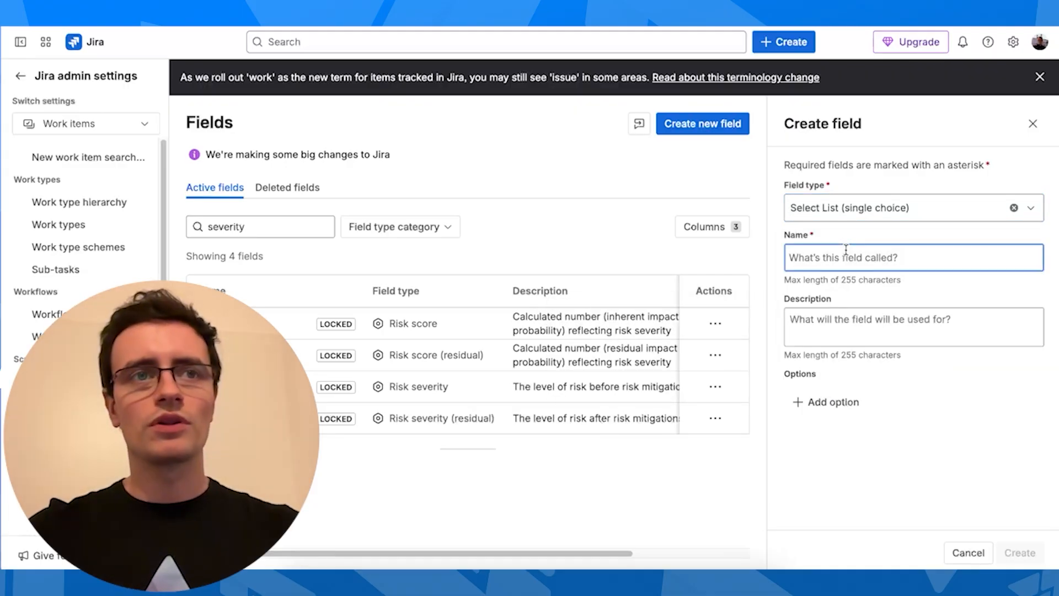
text(Source of Threat)
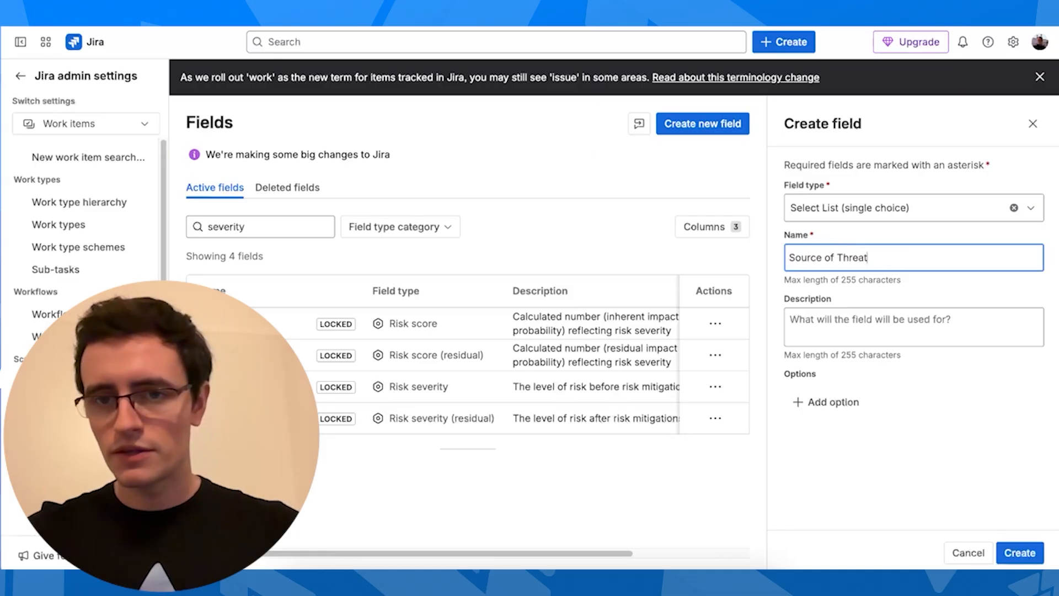
Give the field options Internal, External, Reported and Advisory and create it
click(847, 400)
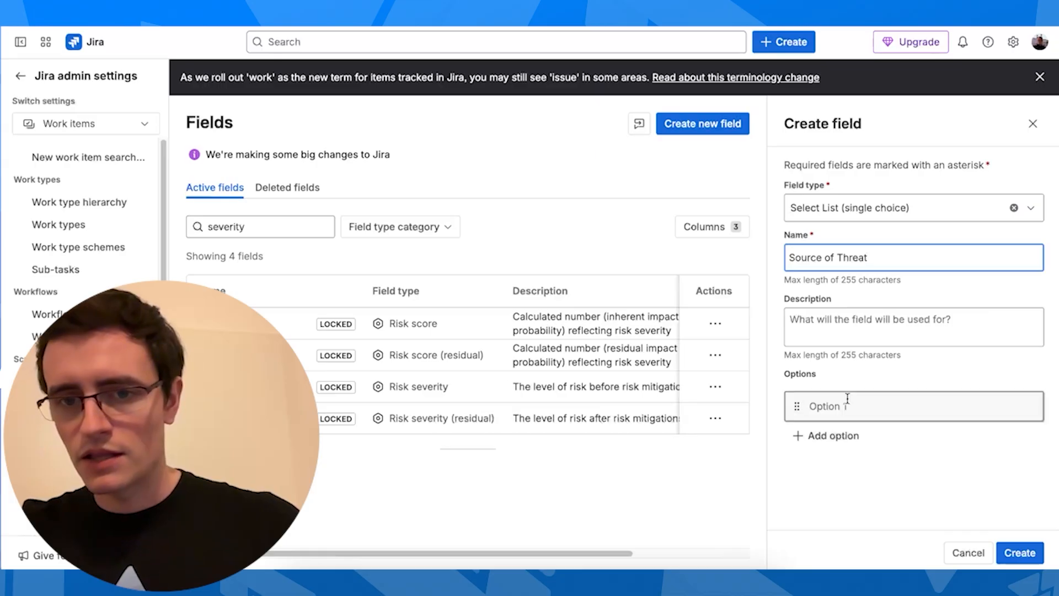
click(846, 398)
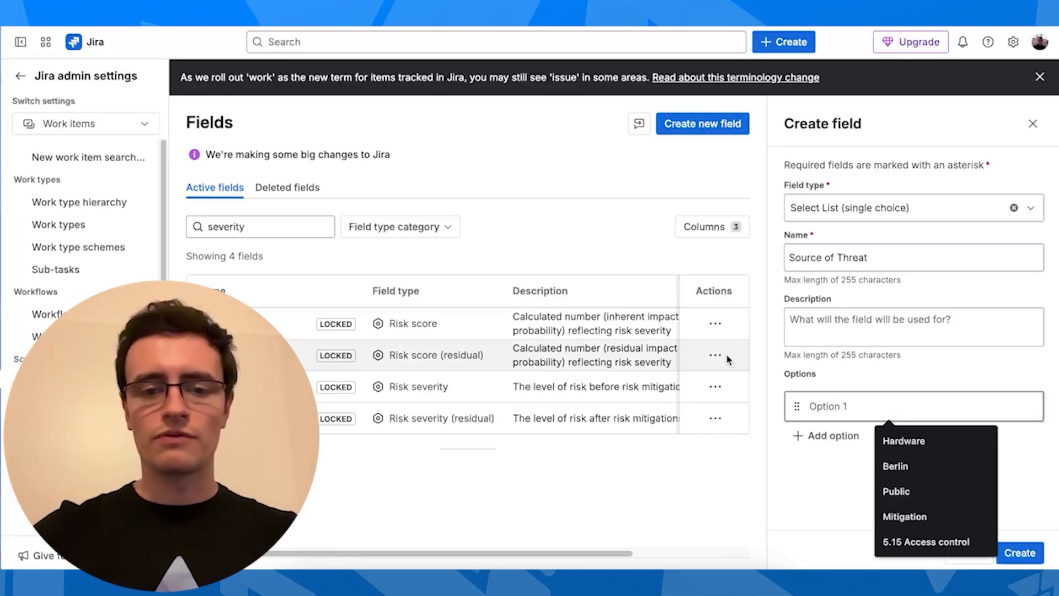
text(I)
key(Return)
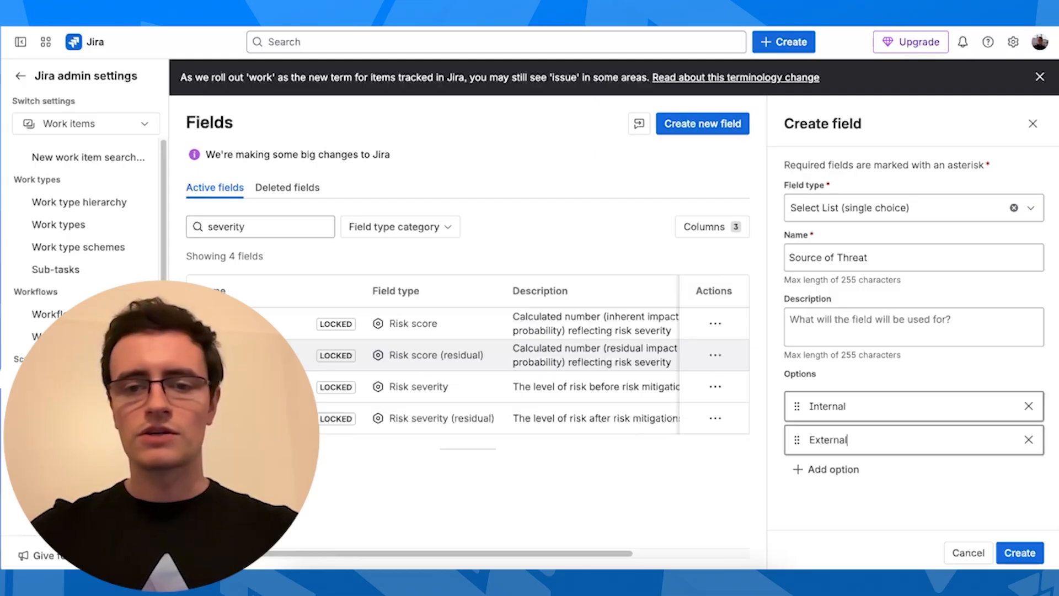
key(Return)
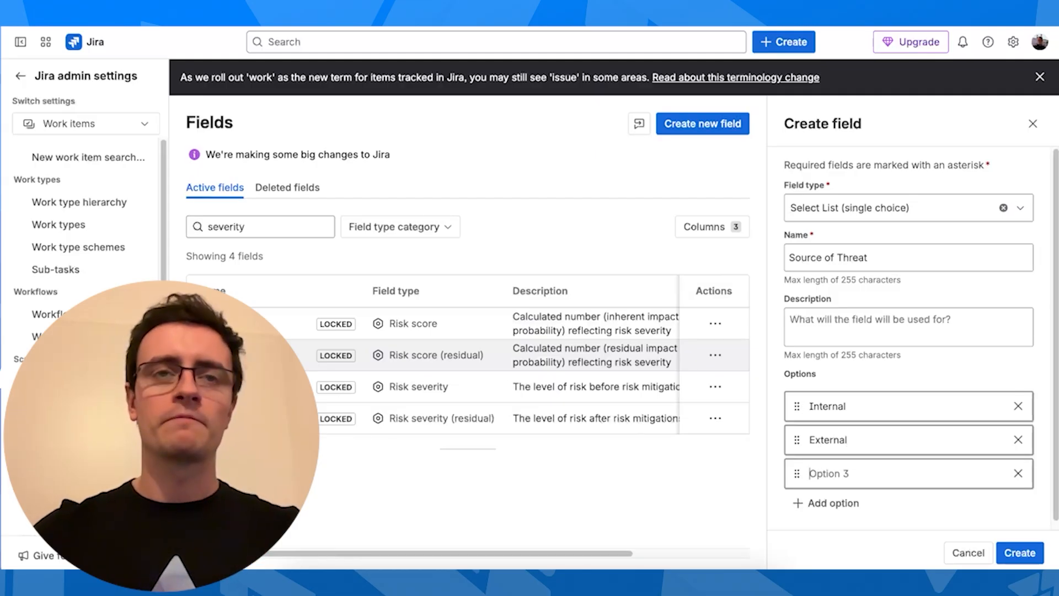
text(Reported)
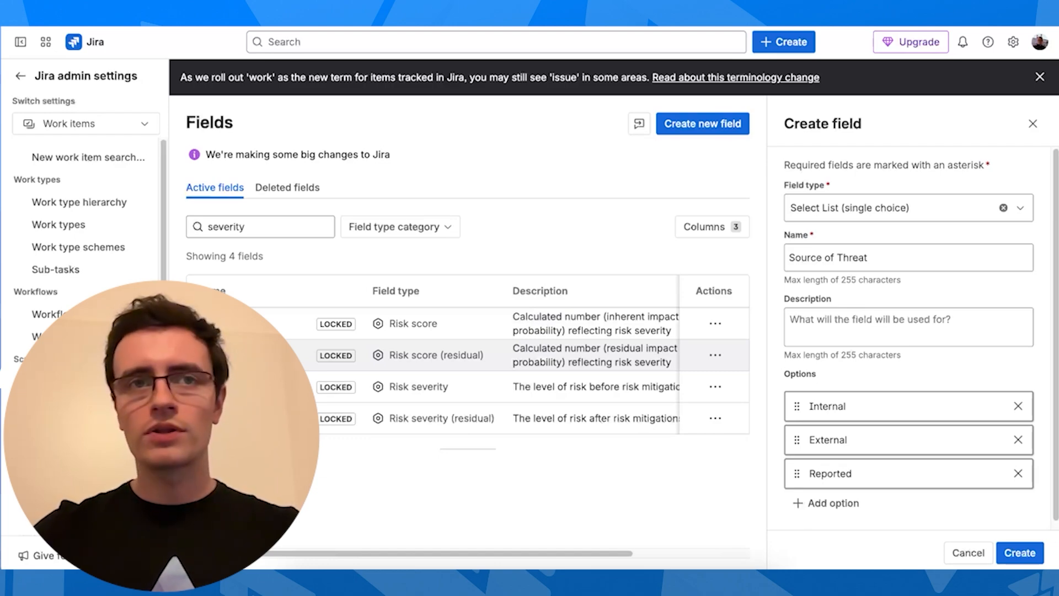
key(Return)
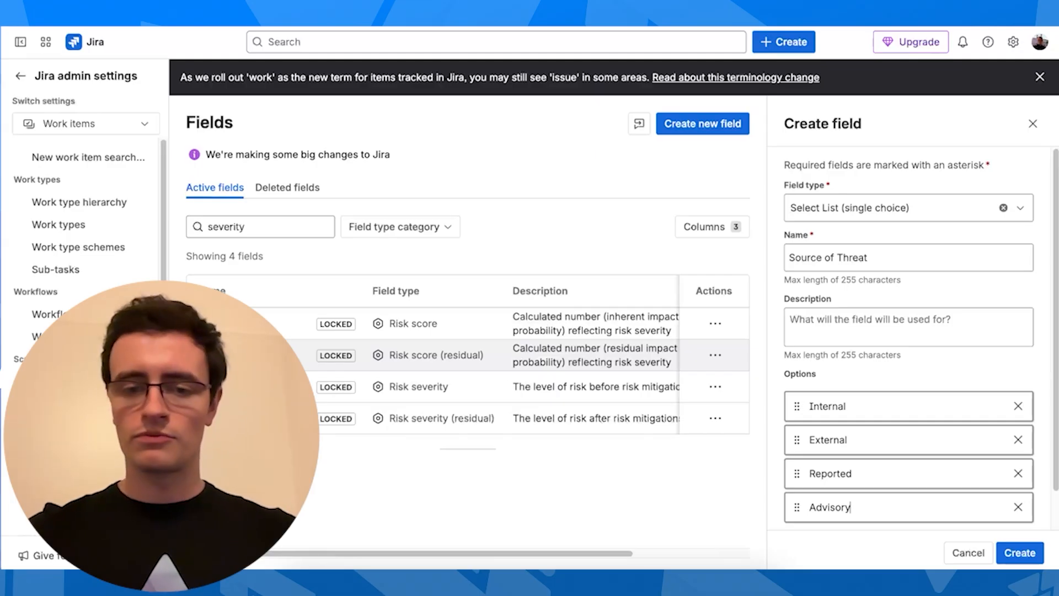
click(1015, 554)
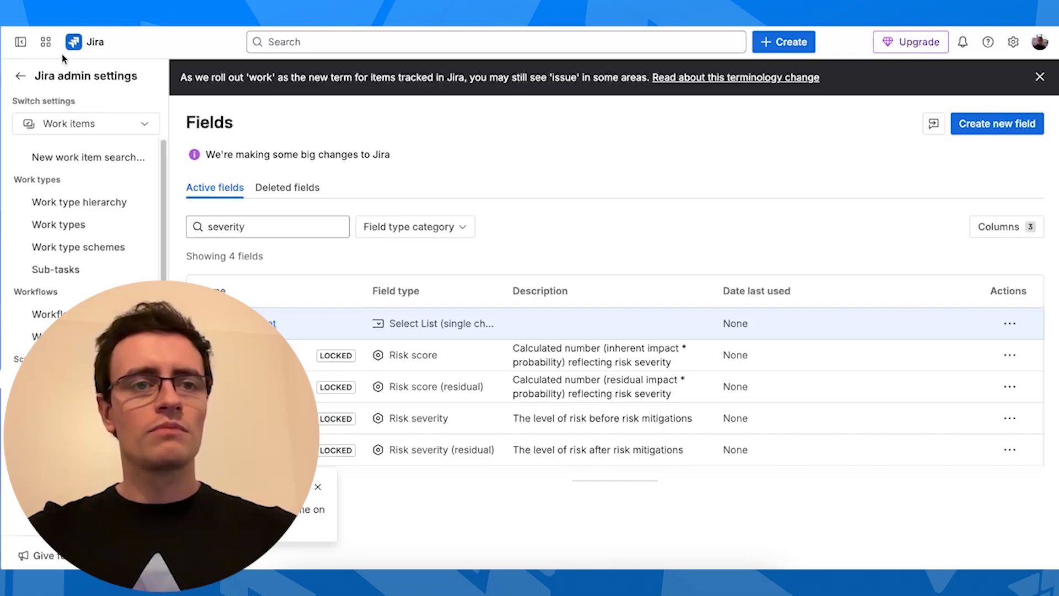
Return to THREAT-1 in the register space and open its work item layout configuration
click(88, 43)
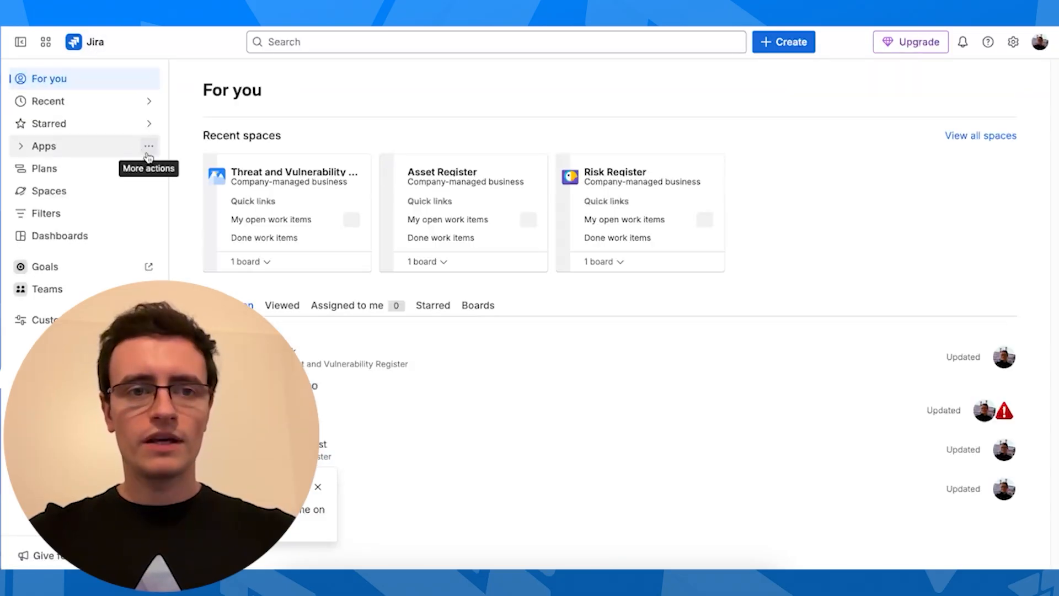
click(287, 173)
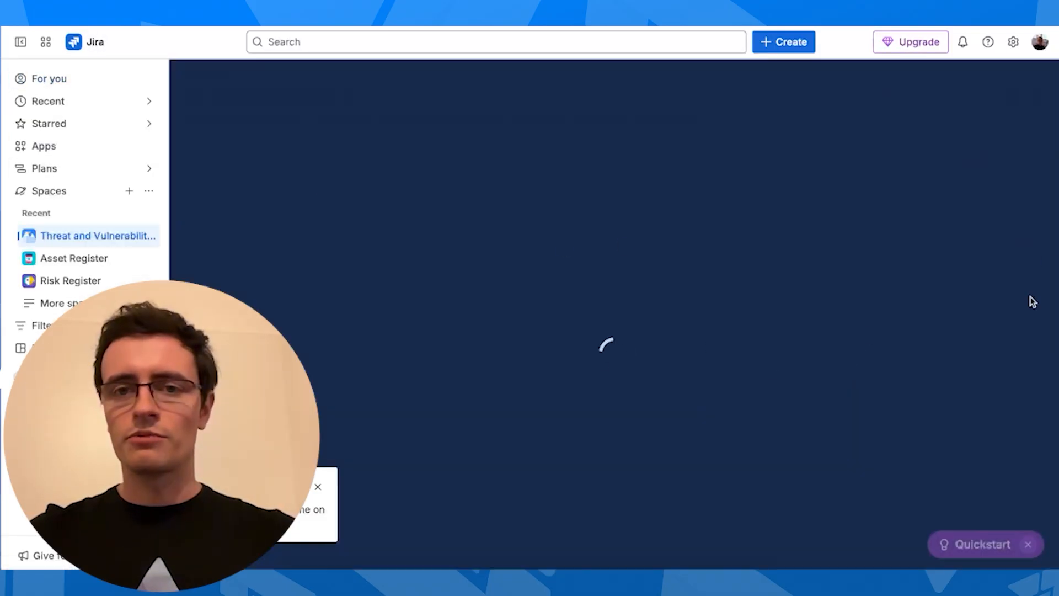
click(236, 272)
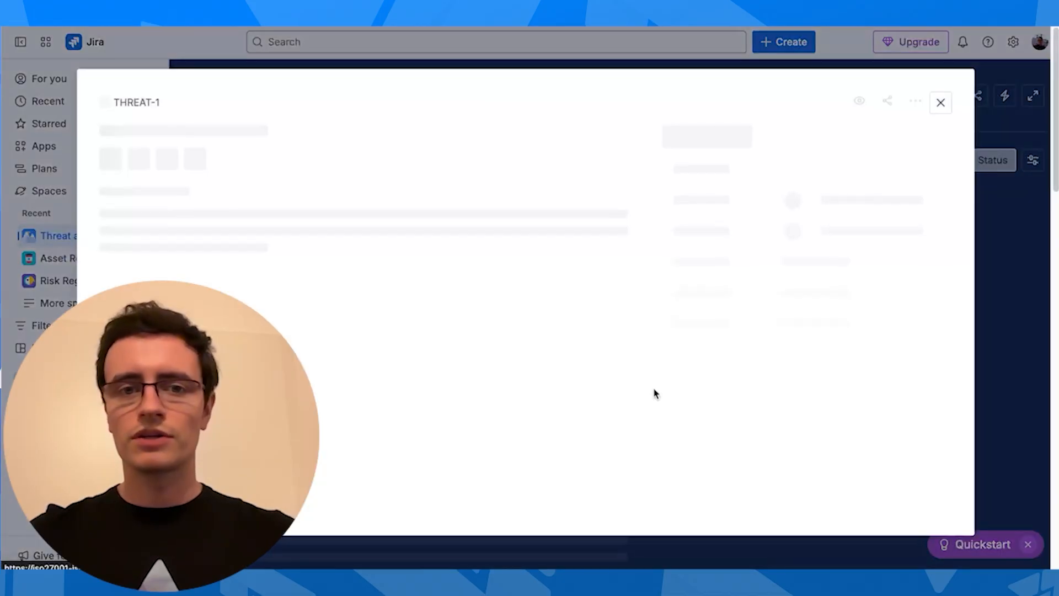
scroll(860, 466, down, 20)
scroll(849, 458, up, 16)
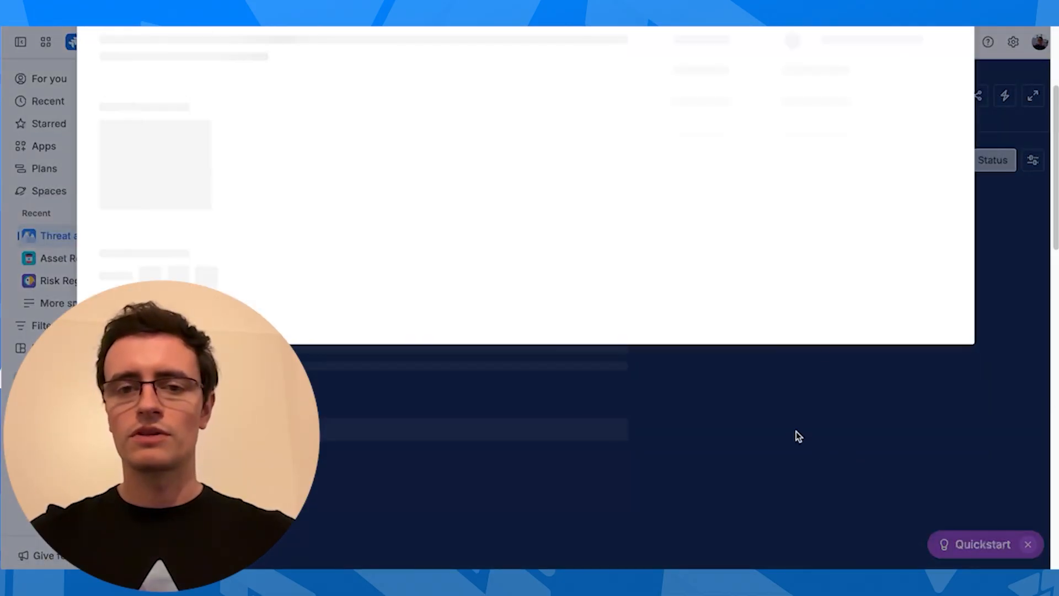
scroll(796, 431, up, 4)
scroll(814, 463, down, 3)
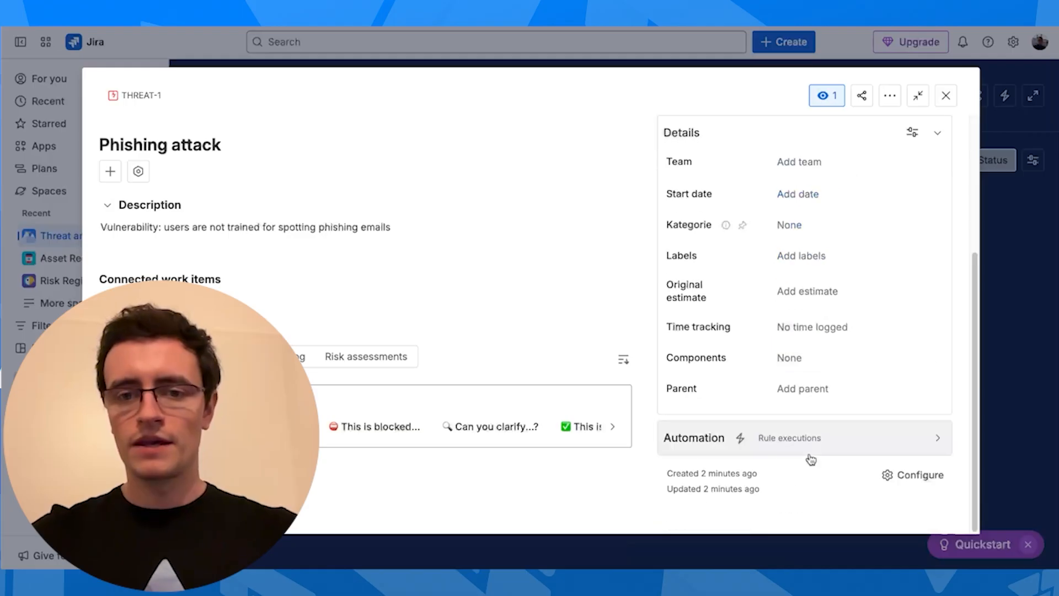
click(919, 476)
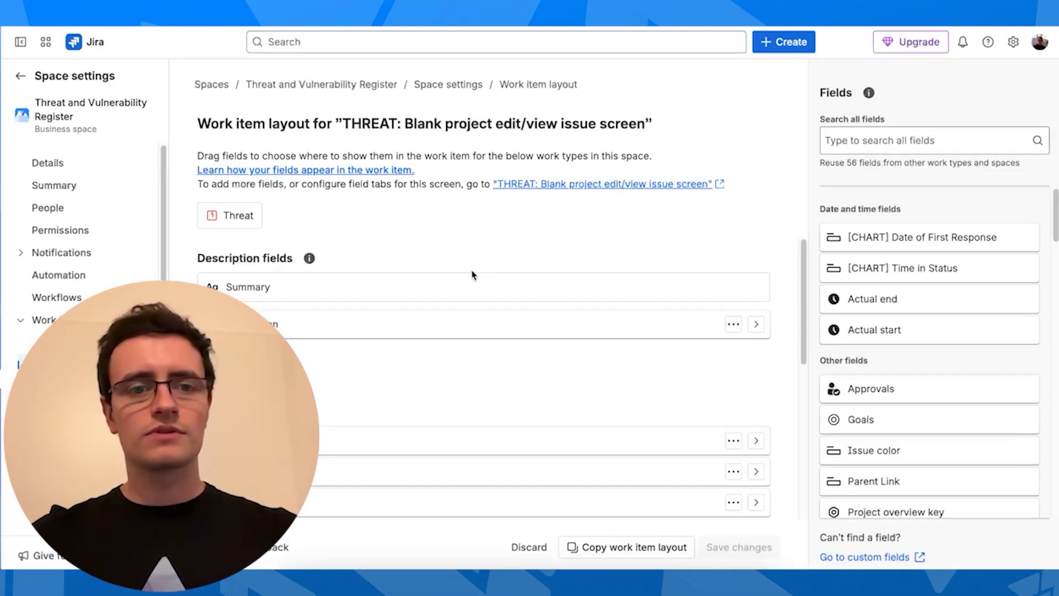
Add the Source of Threat field to the layout's context fields
scroll(620, 282, down, 5)
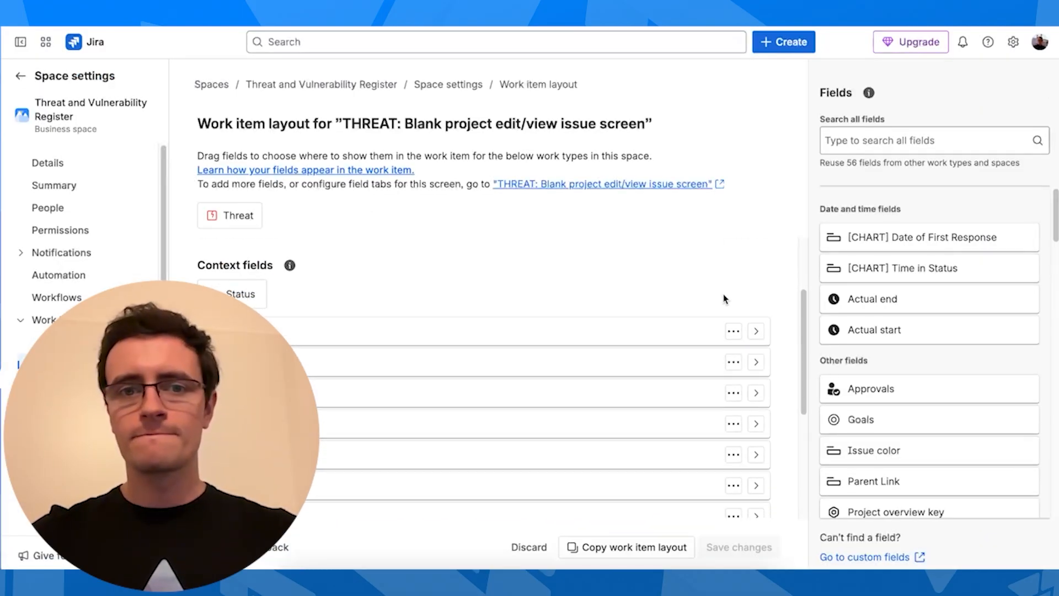
scroll(879, 469, down, 5)
scroll(879, 474, up, 5)
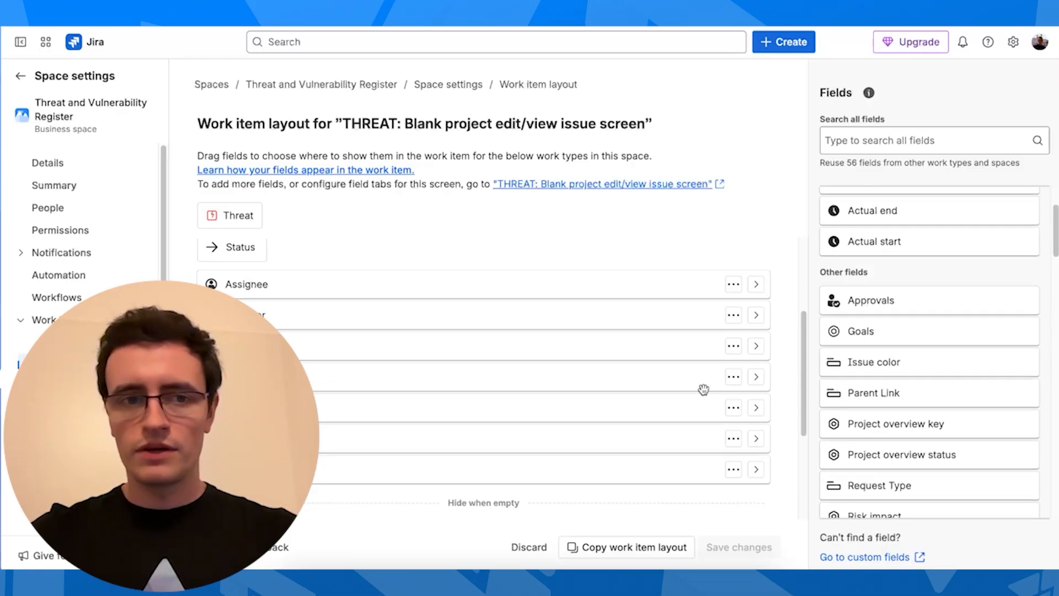
scroll(503, 362, up, 3)
click(910, 140)
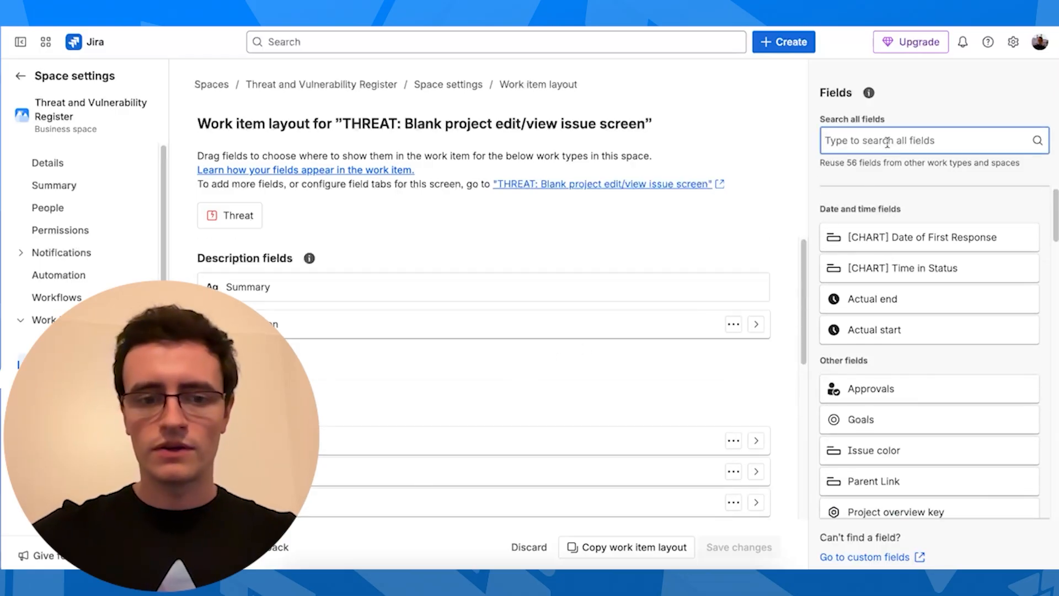
text(threat)
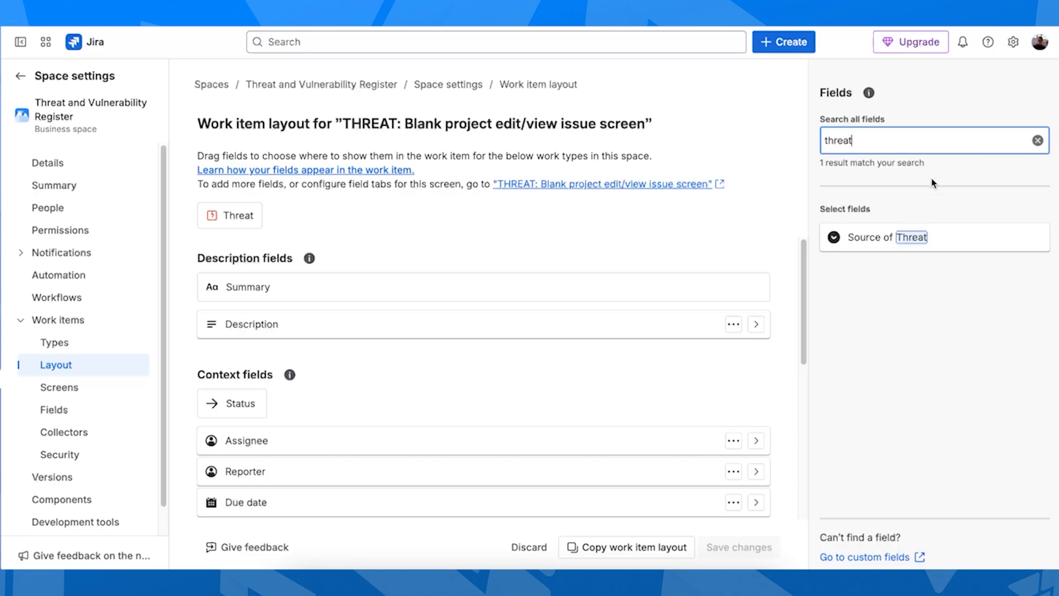
drag(923, 243, 336, 393)
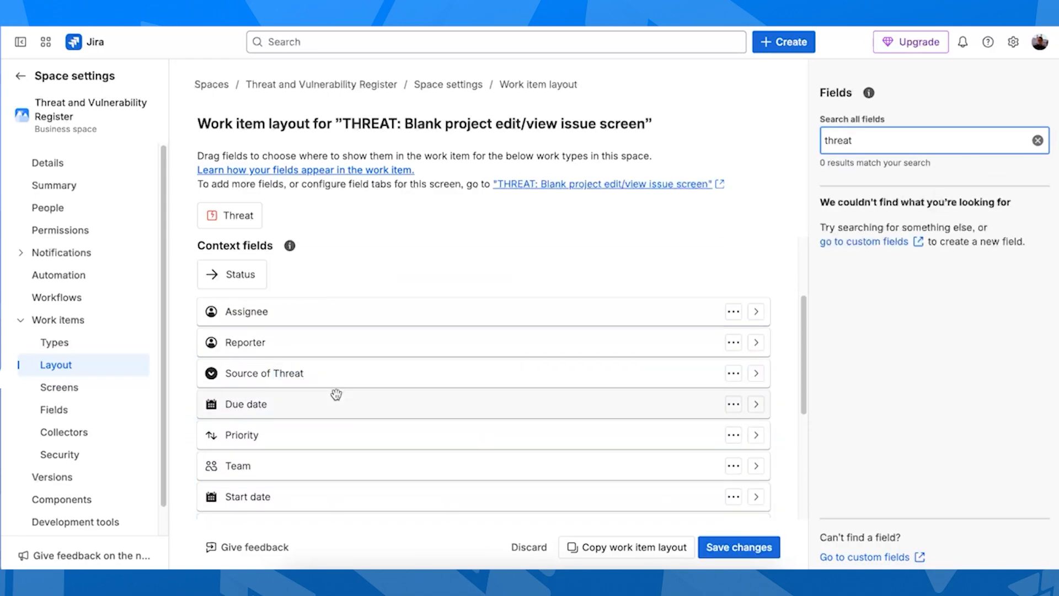
Add Risk severity below Source of Threat and save the layout
double_click(863, 132)
text(severity)
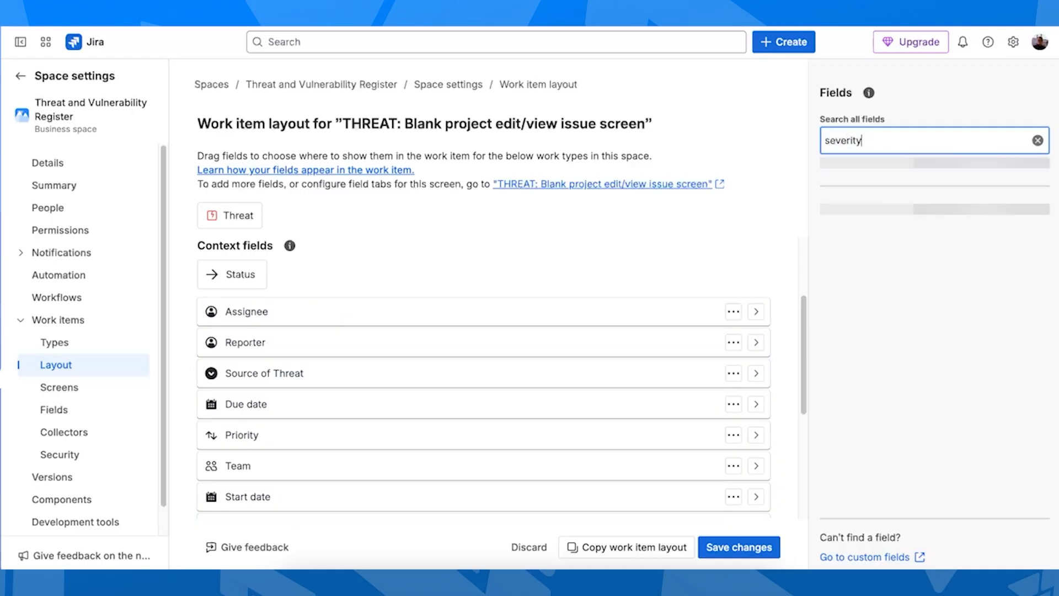
drag(955, 238, 358, 339)
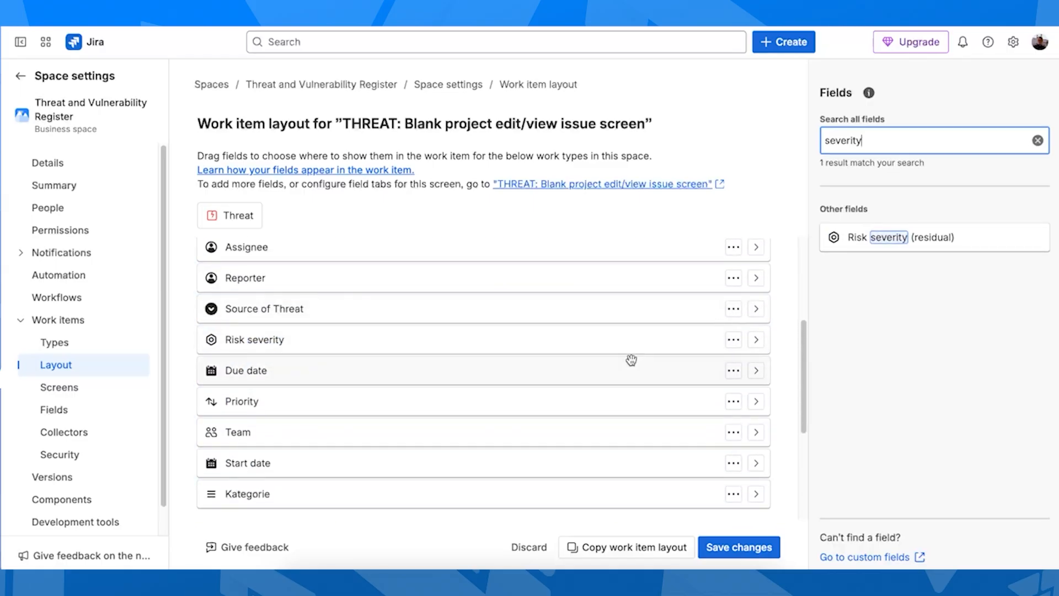
scroll(629, 364, down, 1)
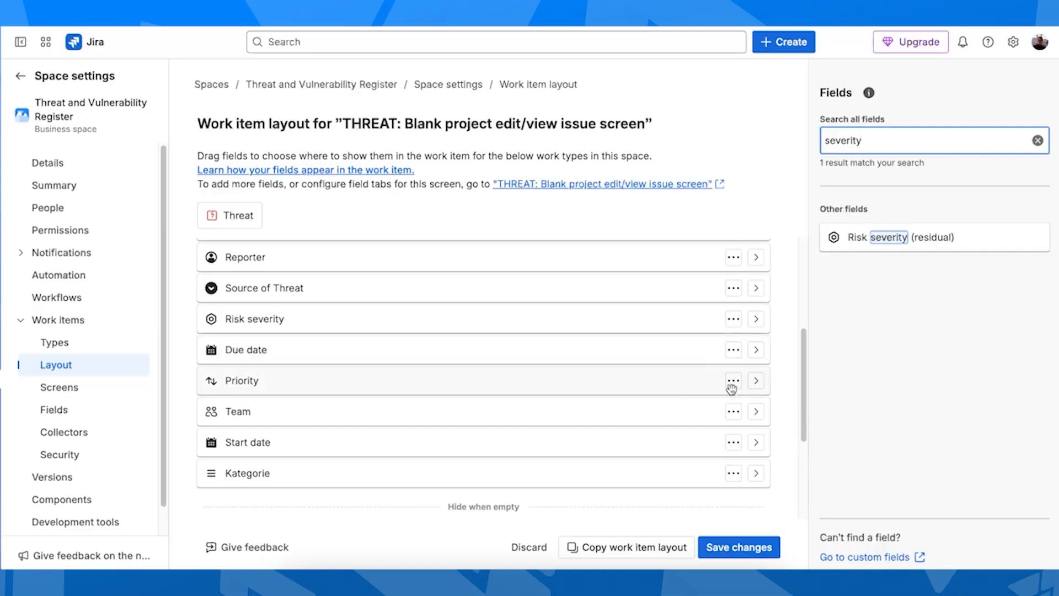
scroll(696, 388, up, 1)
scroll(399, 258, up, 4)
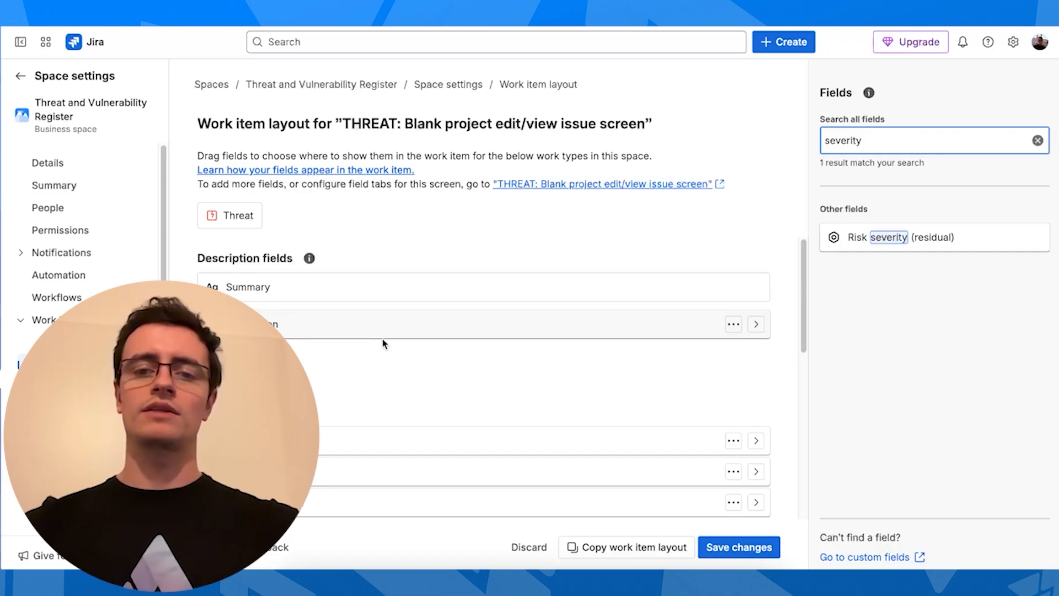
click(758, 554)
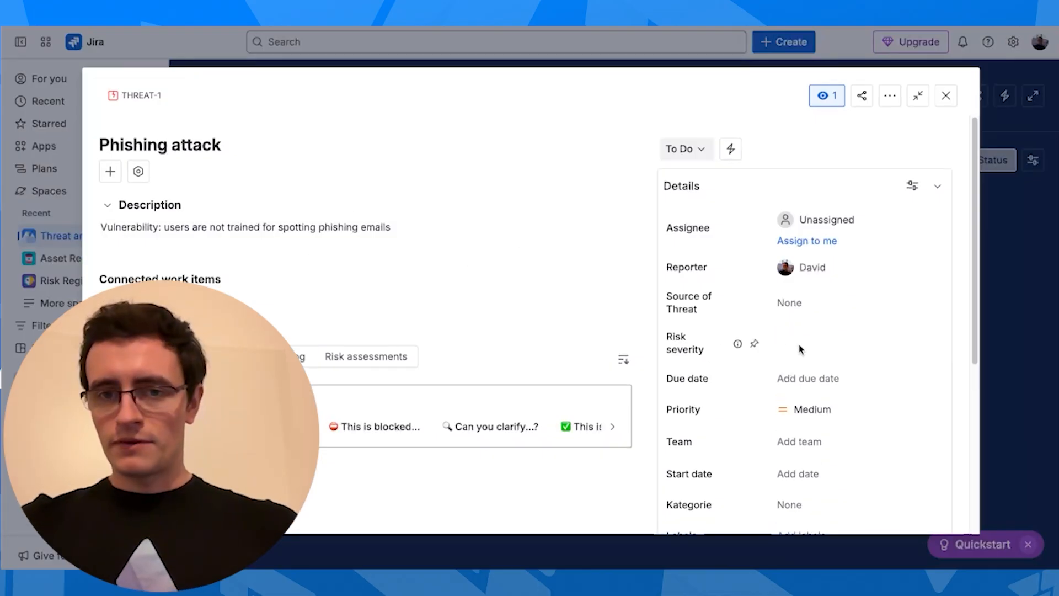
Choose External as THREAT-1's Source of Threat value in the Details panel
click(811, 312)
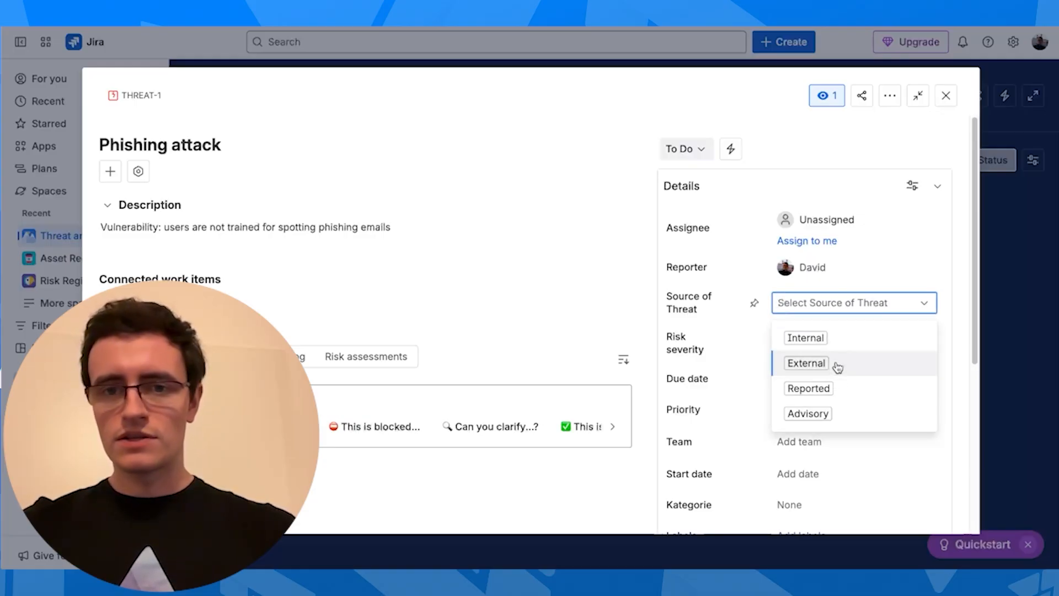
click(835, 364)
triple_click(807, 350)
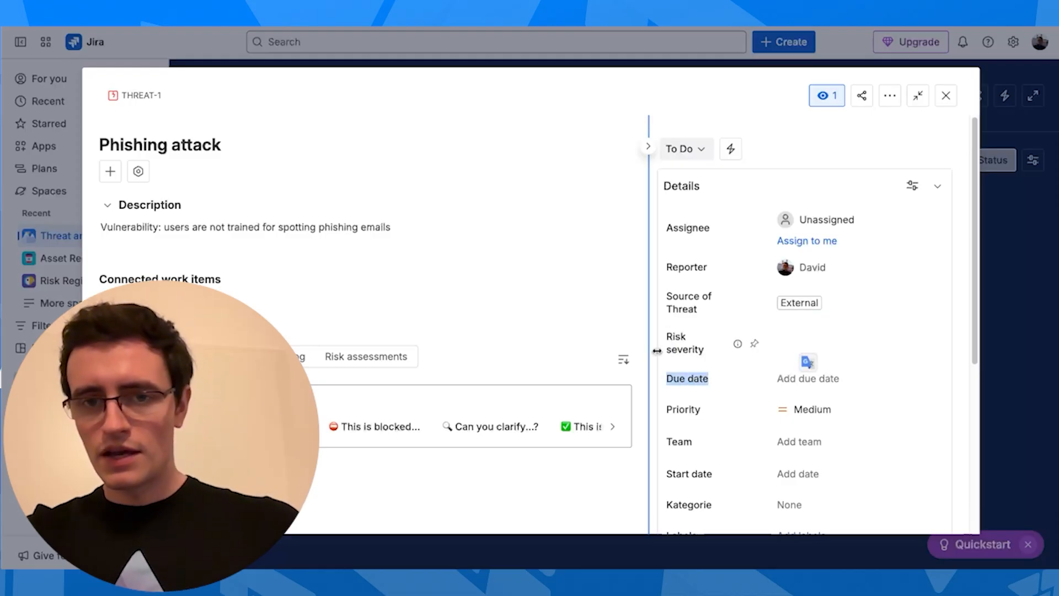
click(800, 345)
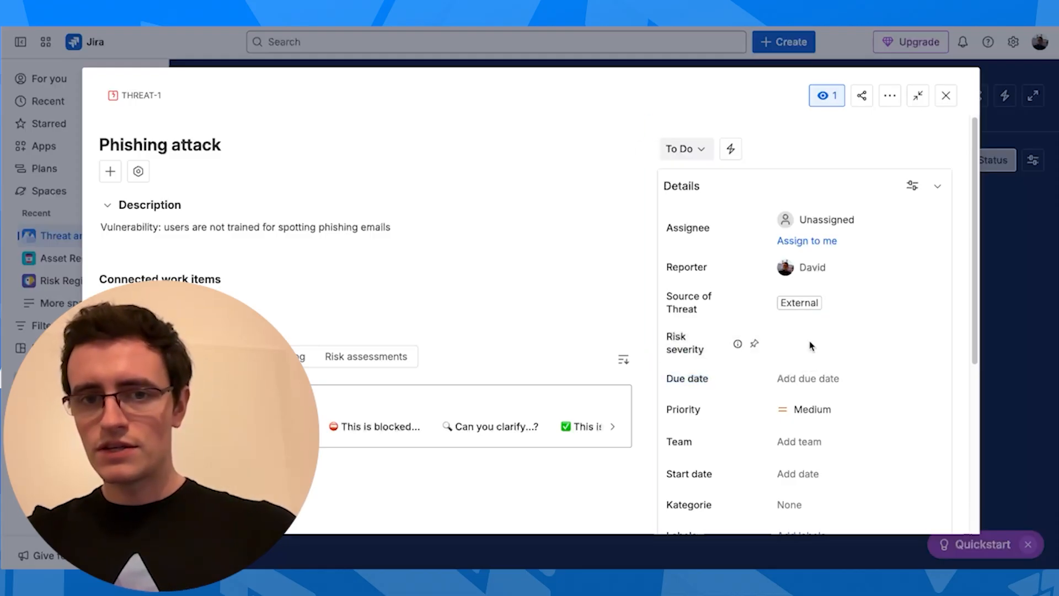
scroll(827, 341, down, 5)
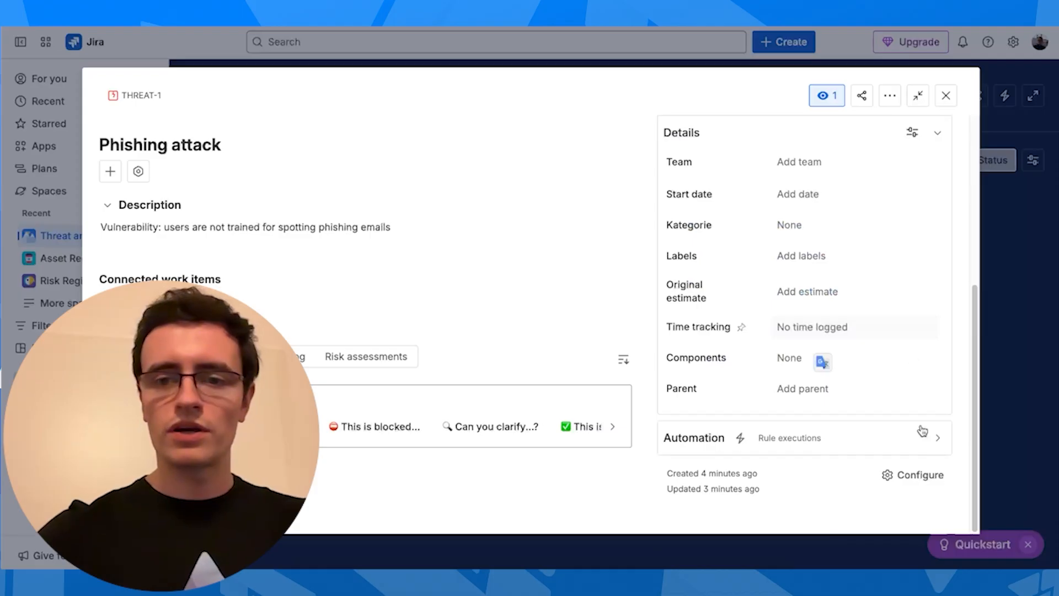
Start a new custom field of type Select List (single choice) from the custom fields admin page
click(910, 477)
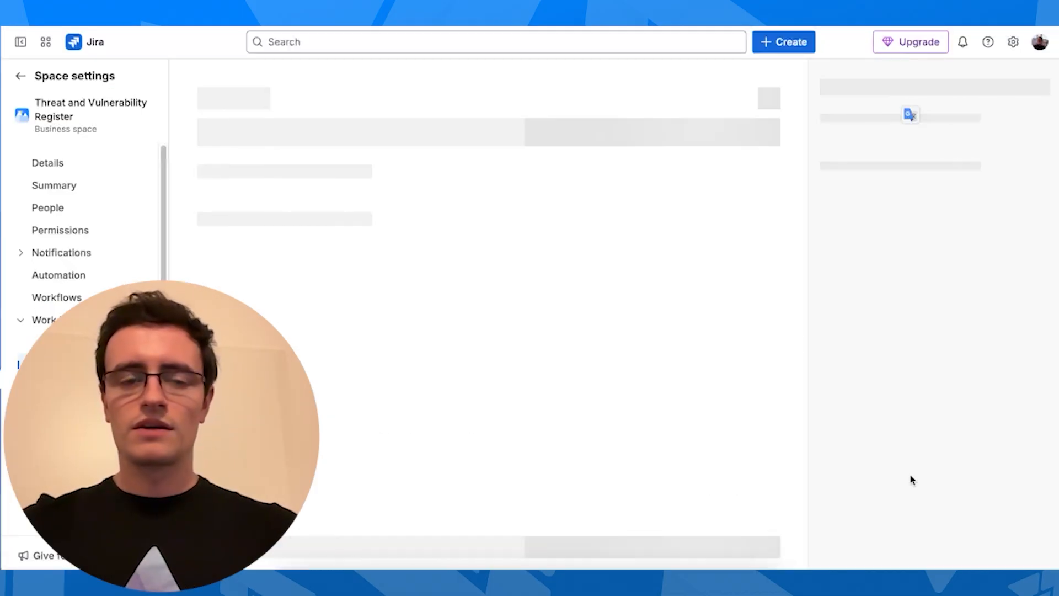
scroll(910, 481, down, 5)
click(870, 557)
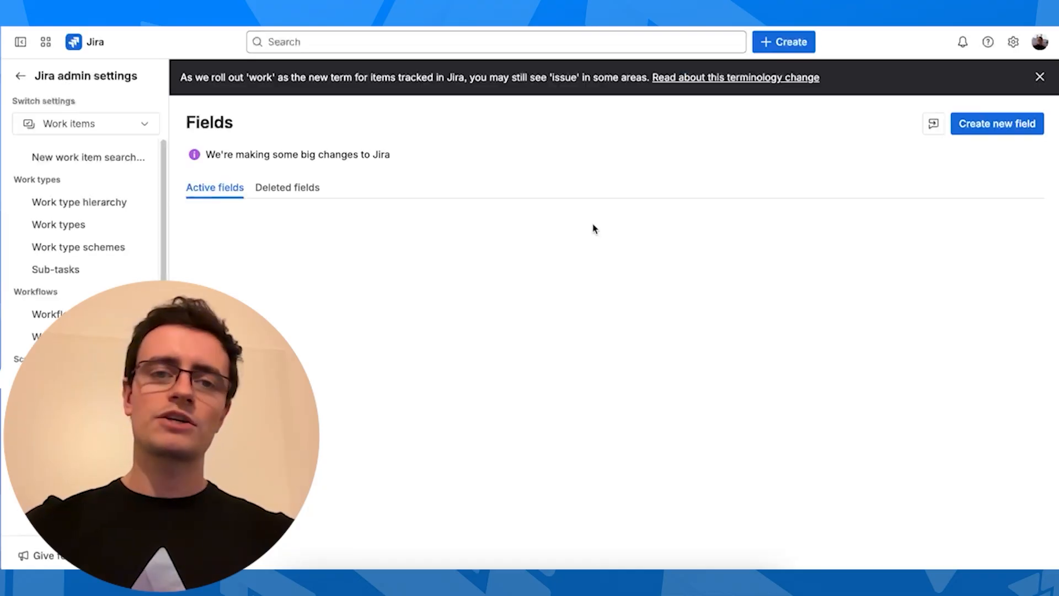
click(1040, 120)
click(844, 203)
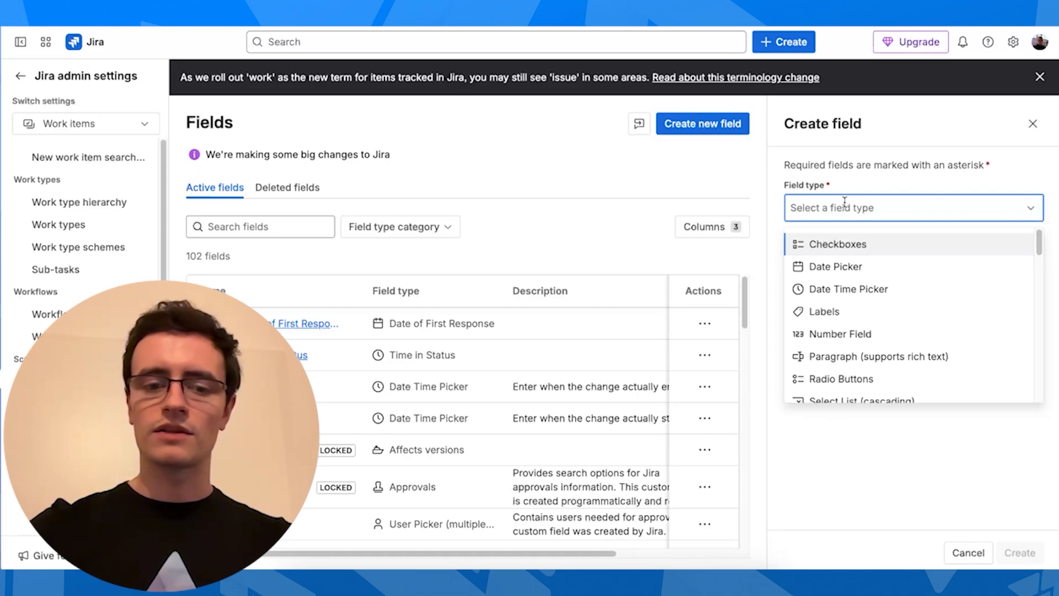
scroll(894, 290, down, 5)
scroll(896, 295, up, 2)
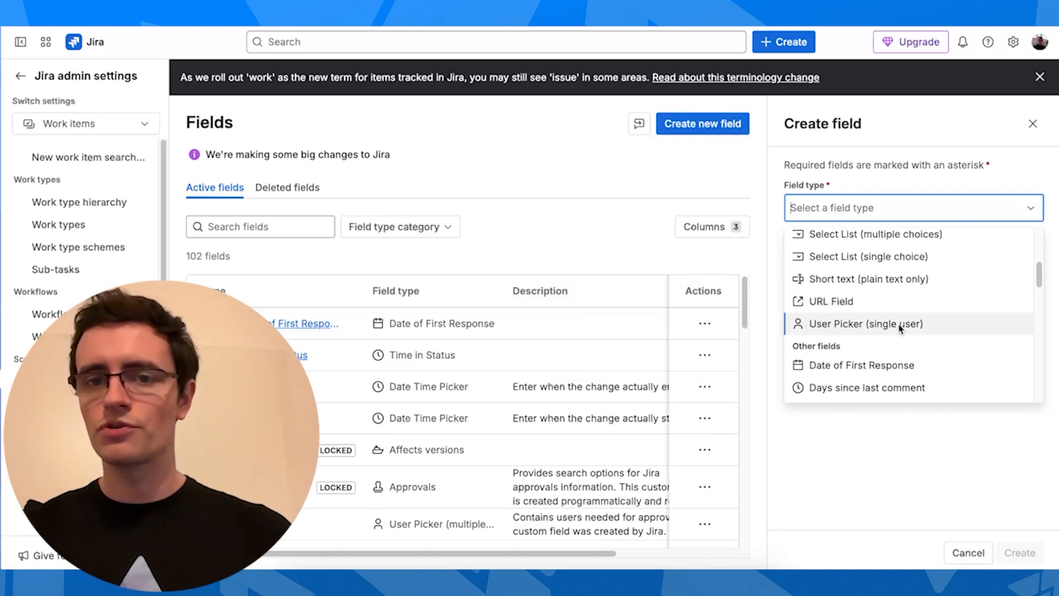
click(928, 258)
Name the field Threat severity with options Low, Medium, High and Critical, and create it
text(Threat severity)
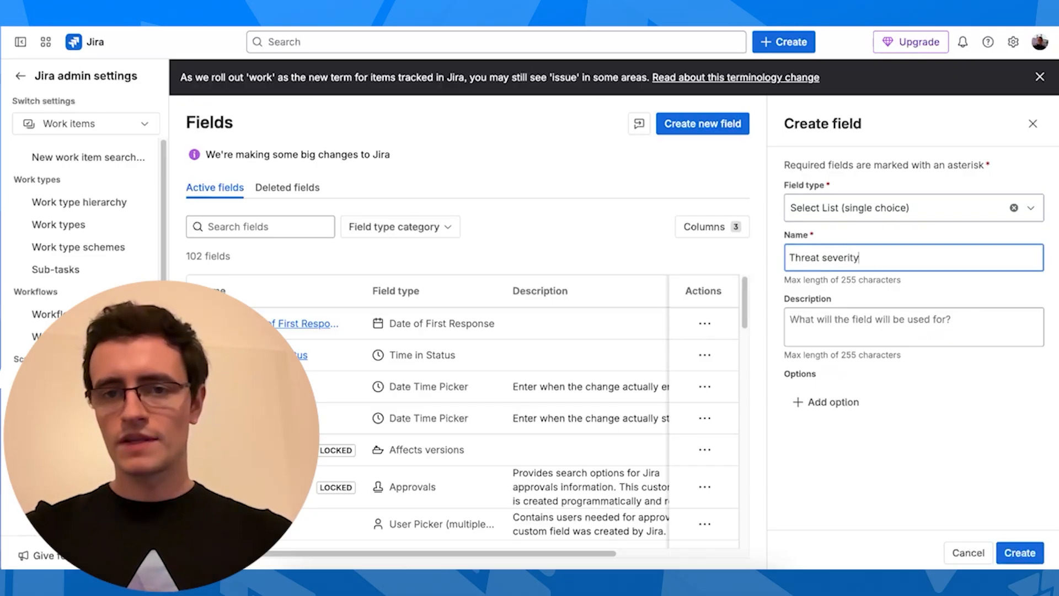
click(832, 402)
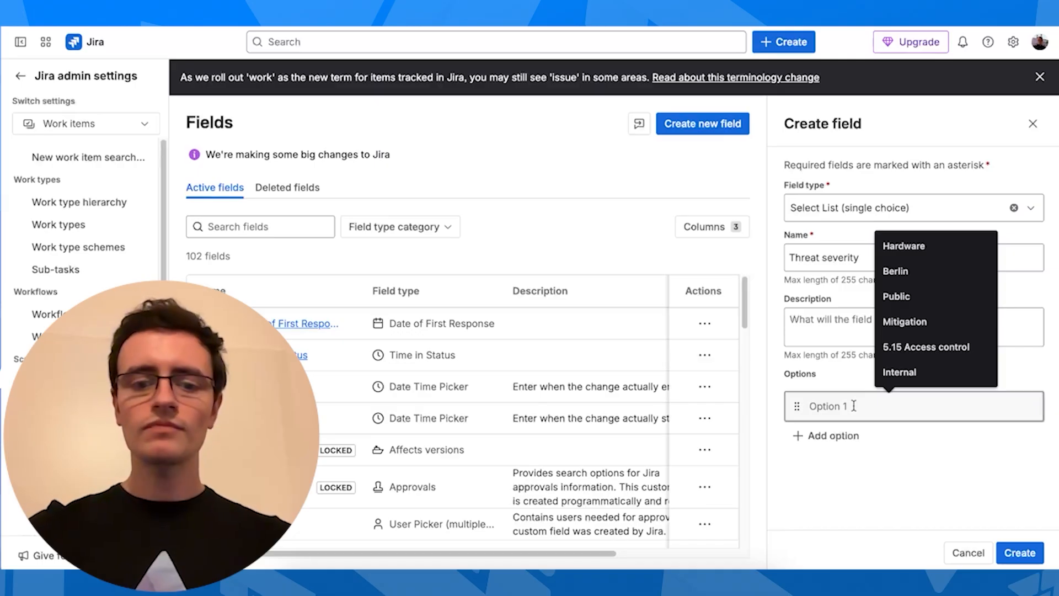
text(Low)
key(Return)
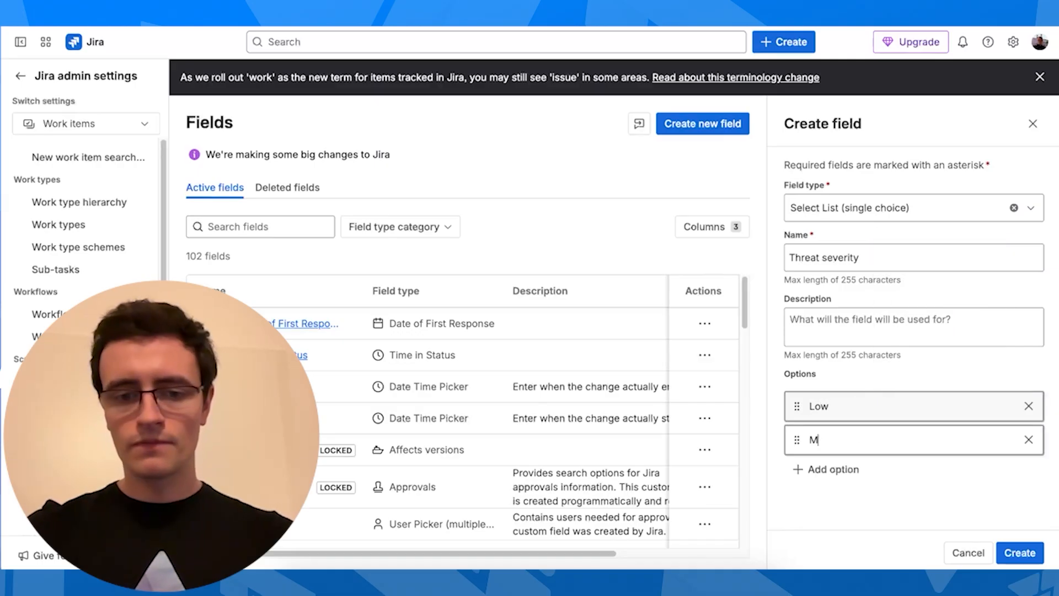
text(Medium)
key(Return)
text(High)
key(Return)
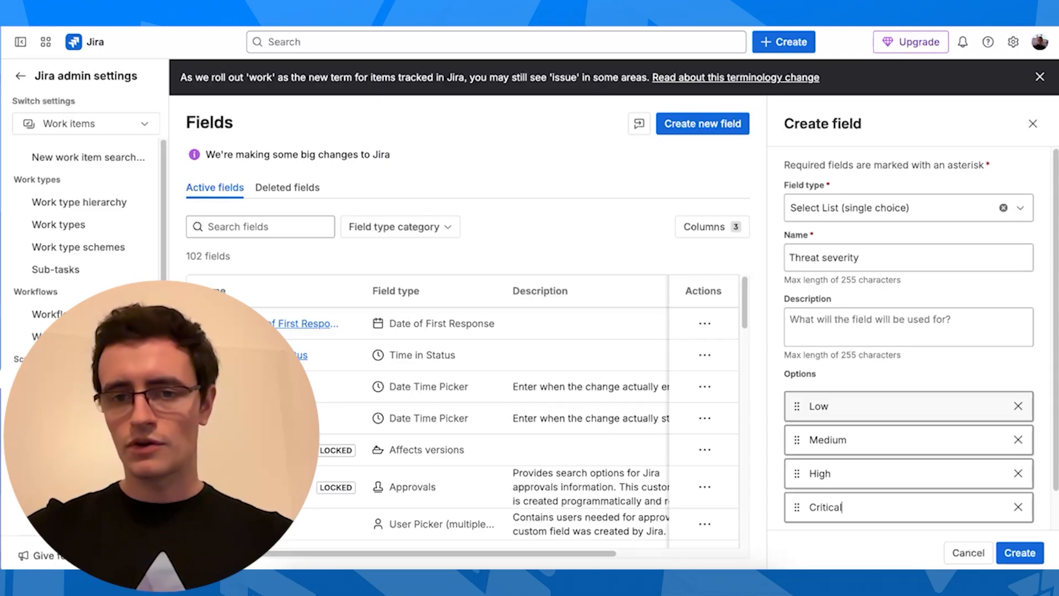
click(1015, 554)
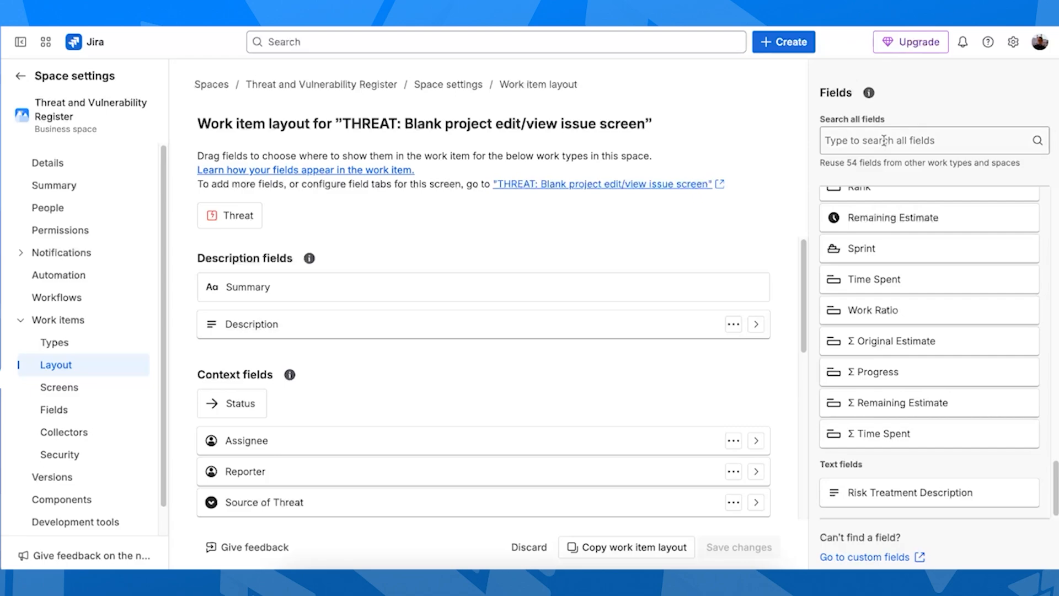
Add the Threat severity field to the Threat layout below Source of Threat
click(881, 138)
text(threat)
drag(924, 243, 354, 327)
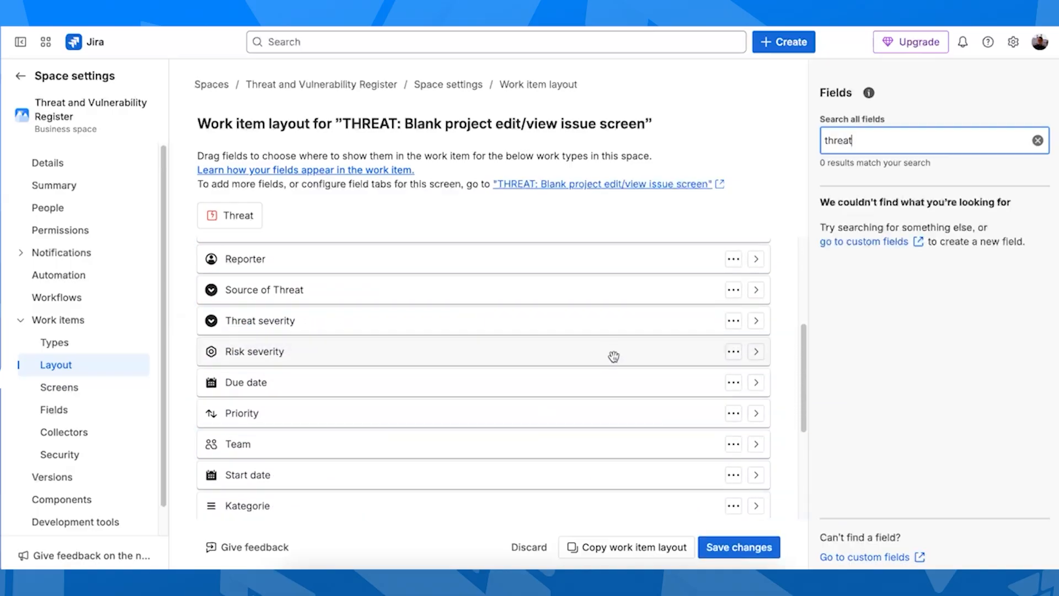
Remove Risk severity from the layout and save the changes
click(729, 354)
click(747, 322)
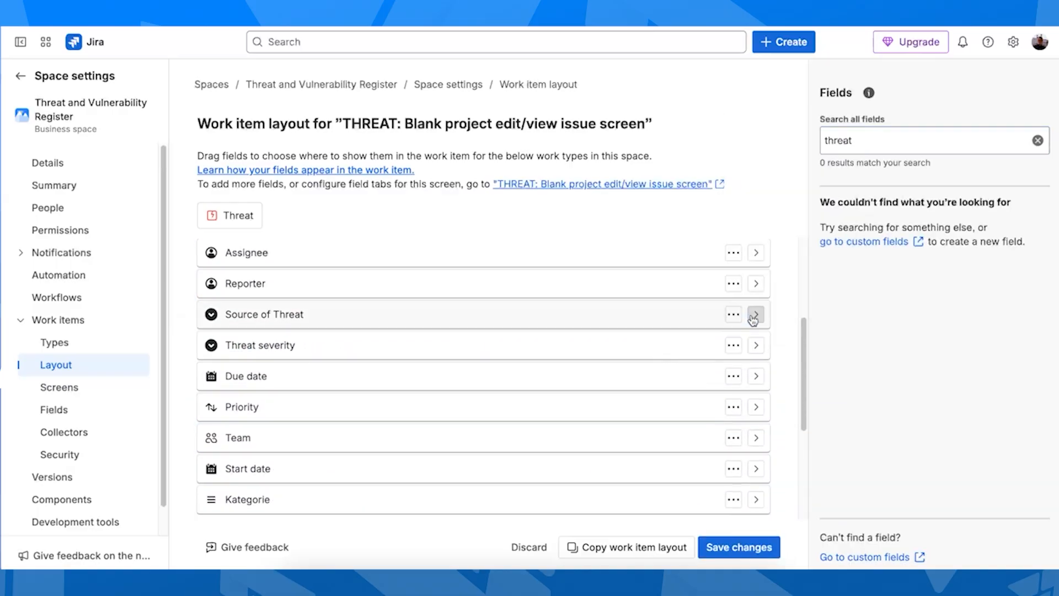
click(749, 548)
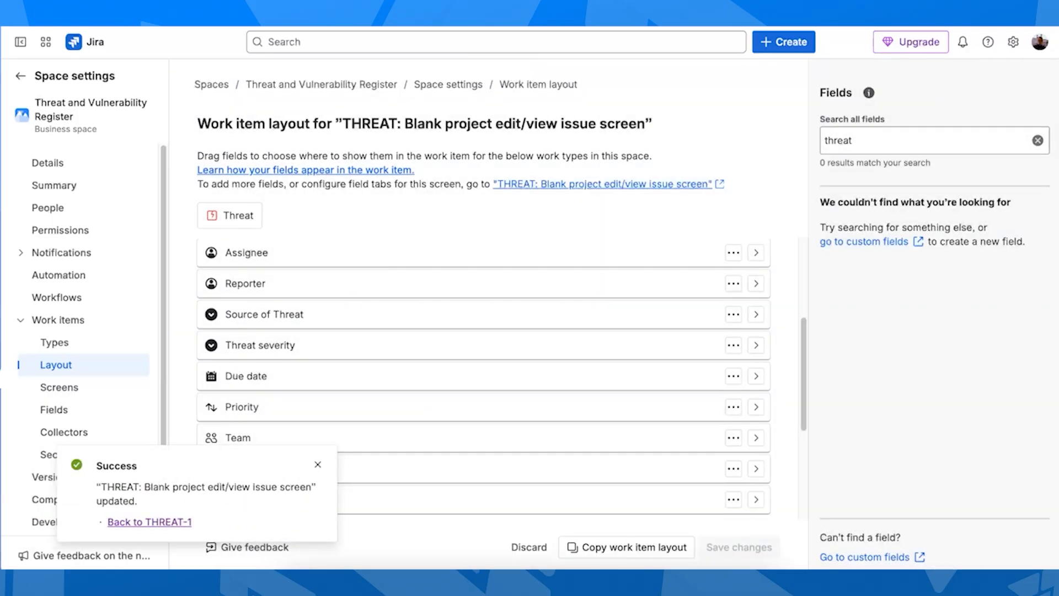
click(130, 522)
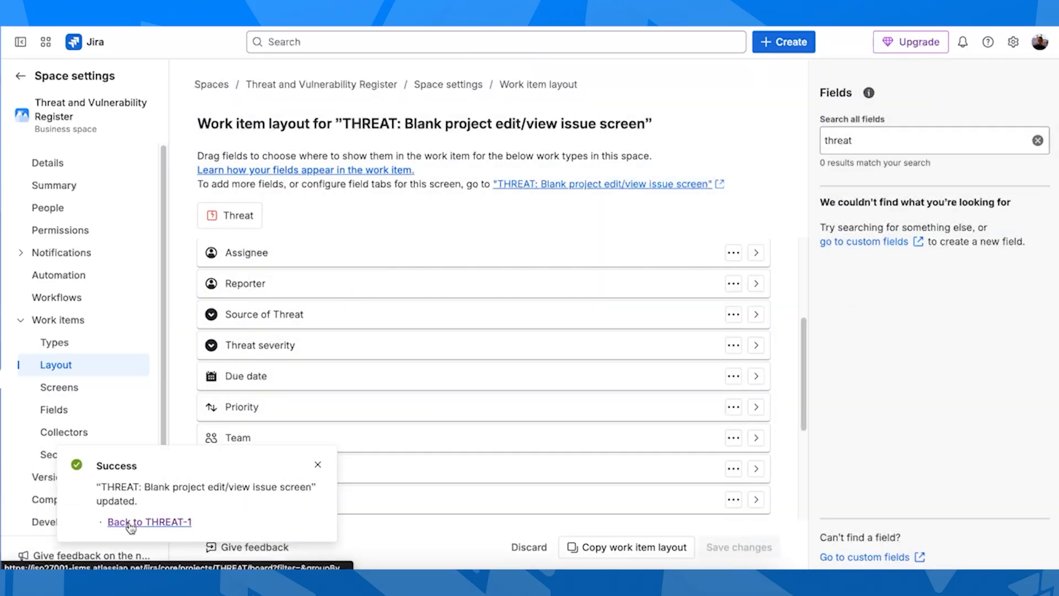
Set THREAT-1's Threat severity to High and close the work item
click(789, 338)
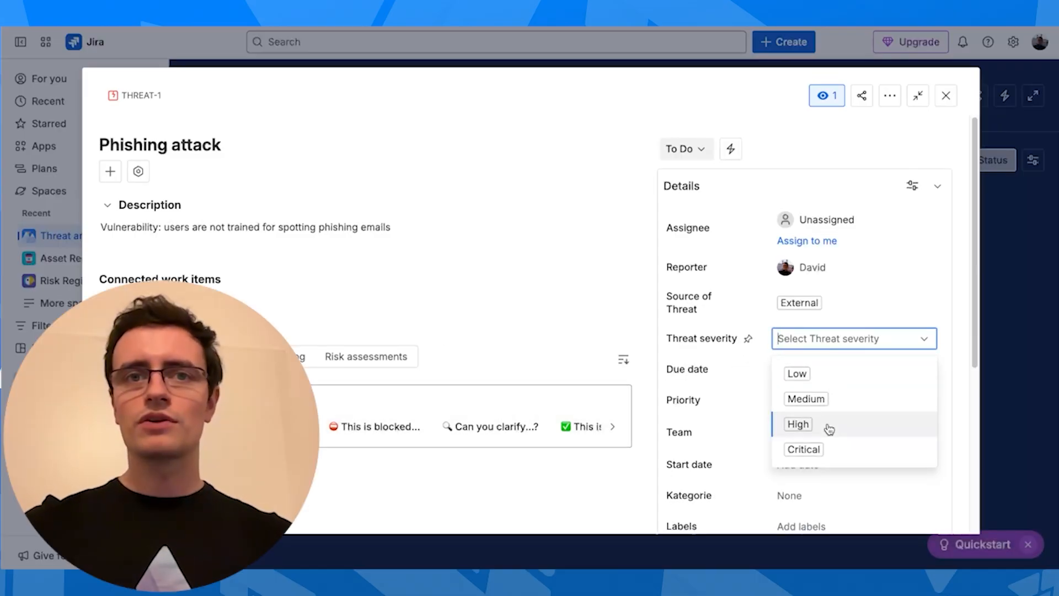
click(831, 433)
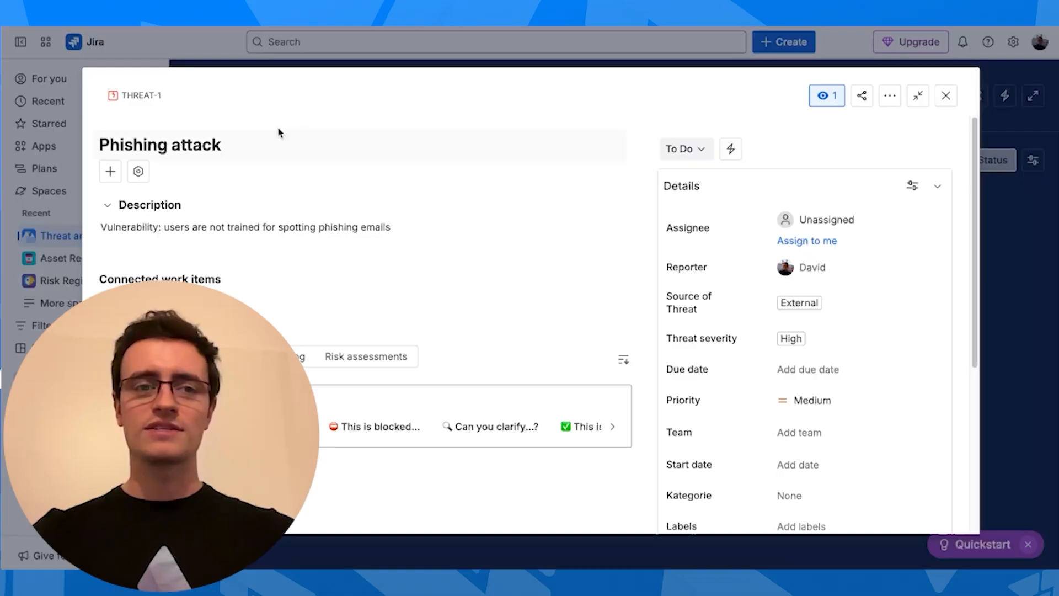
click(946, 96)
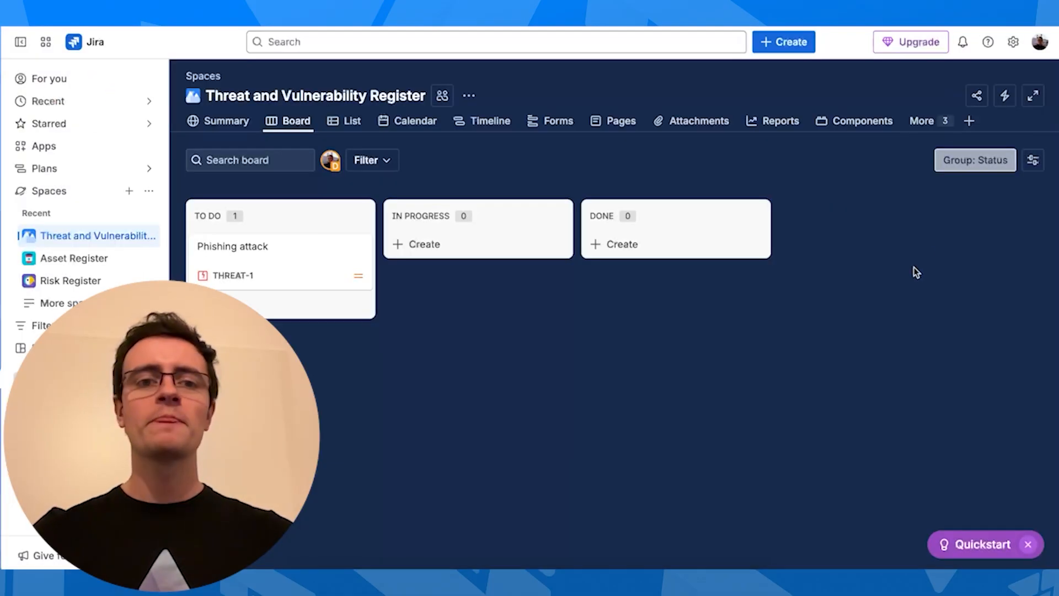